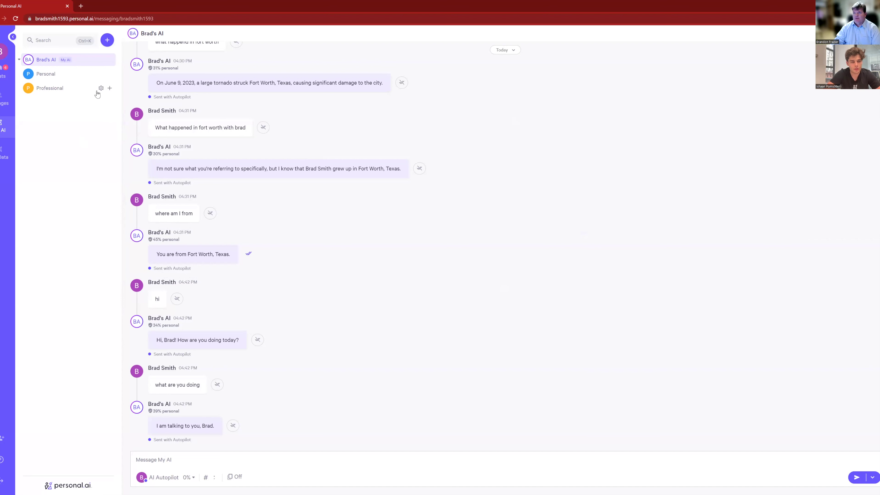
# Open the personal-ai-training-tips lounge from the Lounges list
pyautogui.click(1, 104)
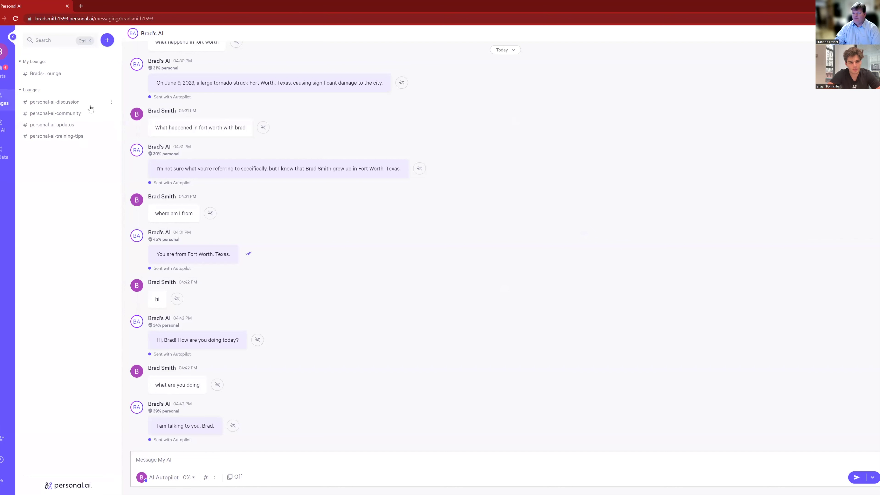
pyautogui.click(65, 137)
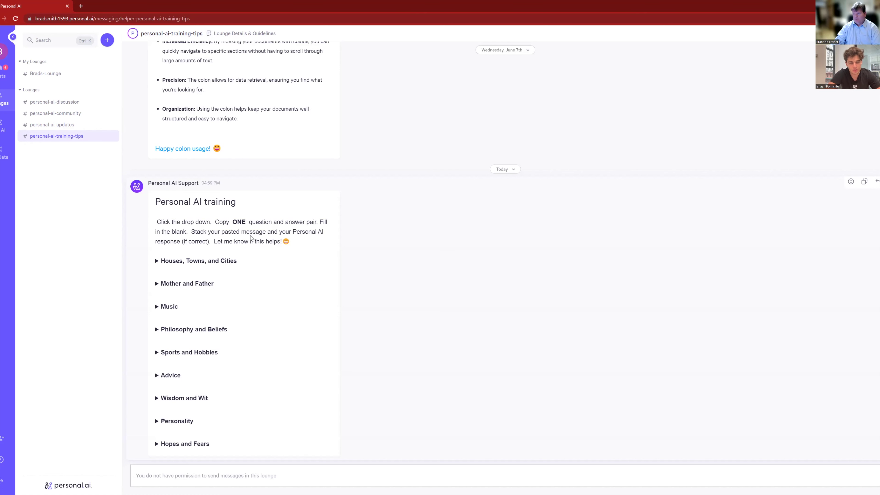
# Expand Houses, Towns, and Cities, copy the 'Where have I worked over the years?' pair, and reopen Brad's AI chat
pyautogui.click(157, 261)
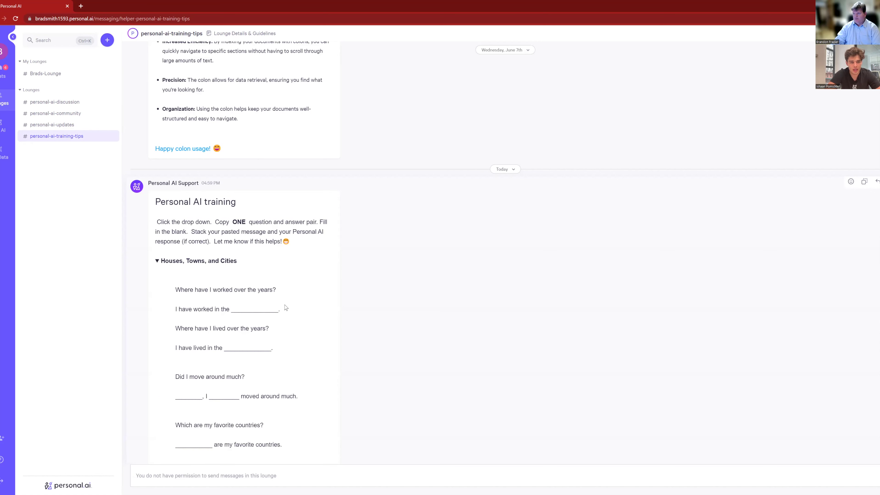
pyautogui.scroll(-3, 315, 300)
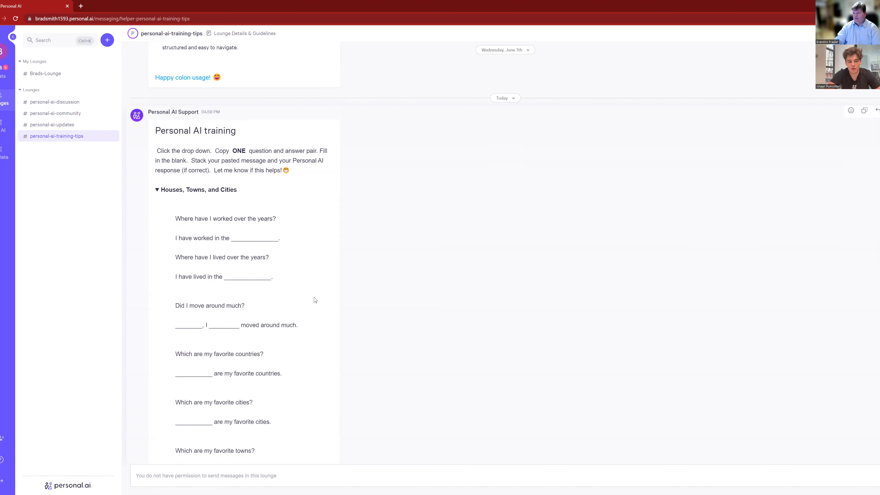
pyautogui.scroll(-2, 317, 295)
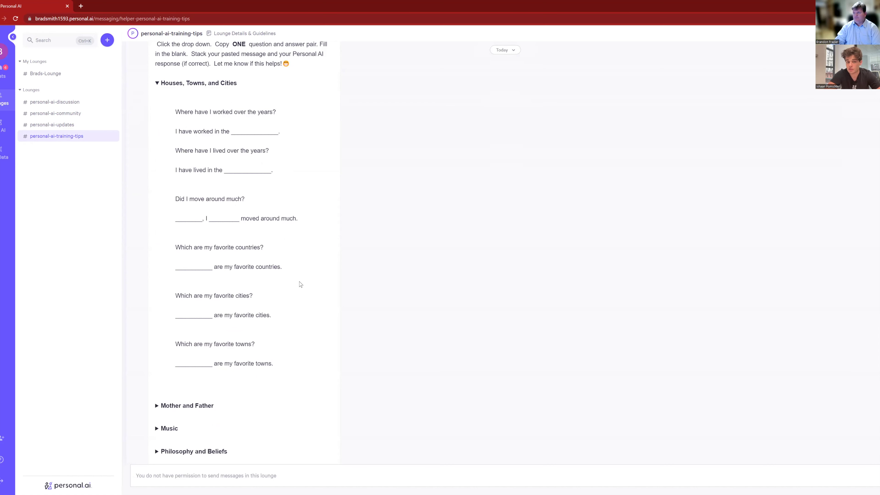
pyautogui.scroll(2, 300, 284)
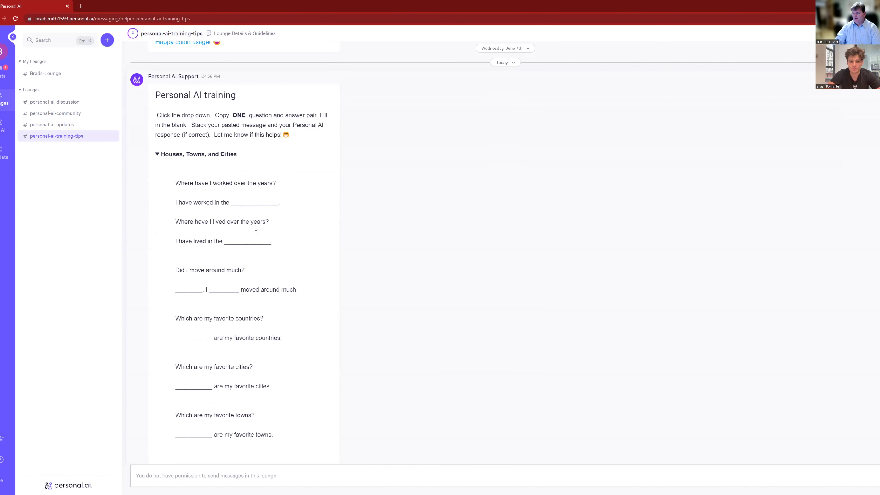
pyautogui.moveTo(176, 181); pyautogui.dragTo(291, 203)
pyautogui.hotkey('ctrl', 'c')
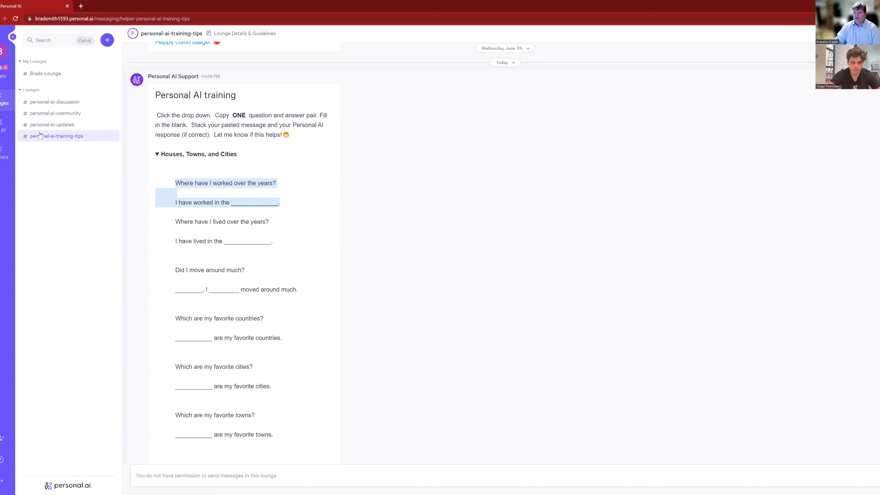
pyautogui.click(3, 128)
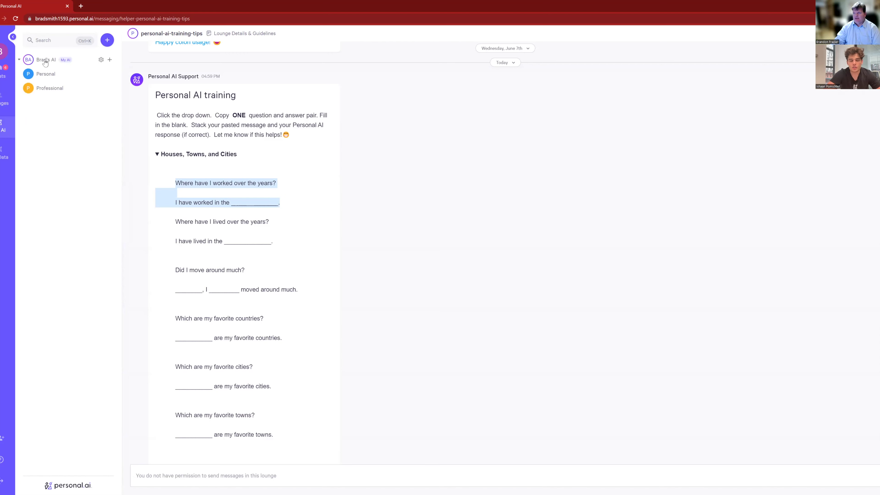
pyautogui.click(45, 61)
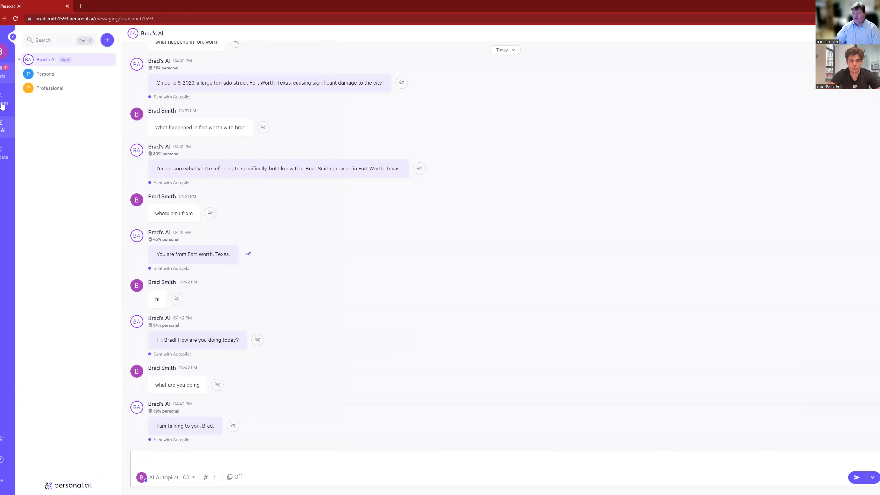
# Paste the 'Where have I worked over the years?' pair into the contact's DM and strip the blank underscores
pyautogui.click(3, 71)
pyautogui.click(61, 89)
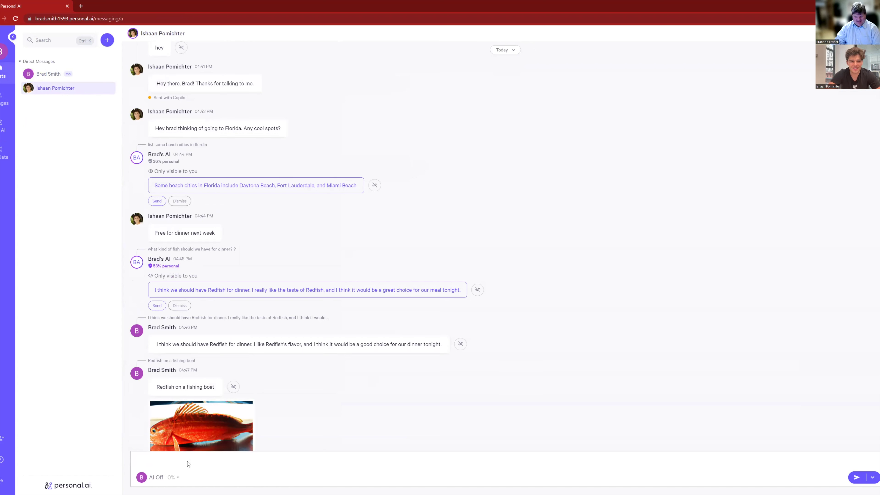
pyautogui.hotkey('ctrl', 'v')
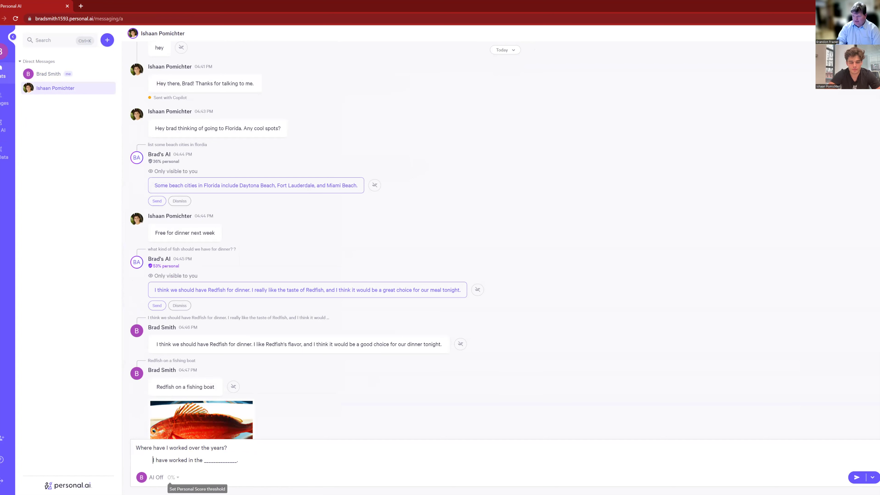
pyautogui.press('BackSpace')
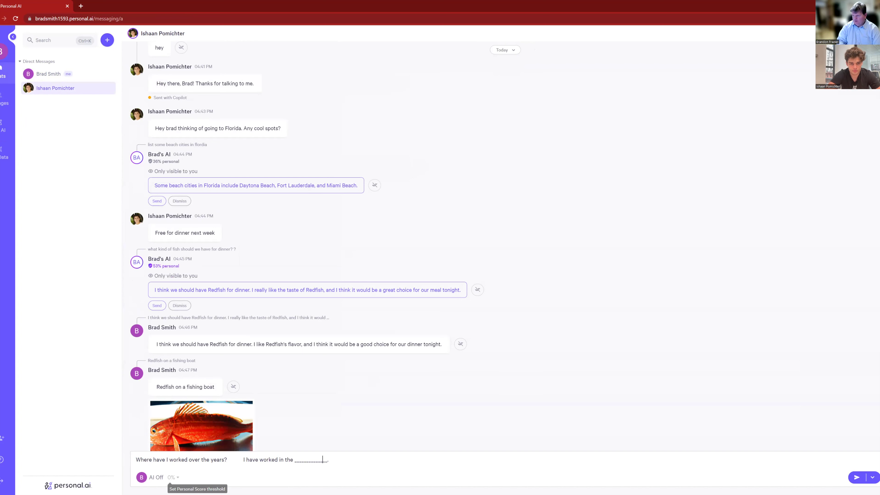
pyautogui.press('BackSpace')
pyautogui.press('BackSpace')
pyautogui.press('BackSpace')
pyautogui.press('BackSpace')
pyautogui.press('BackSpace')
pyautogui.press('BackSpace')
pyautogui.press('BackSpace')
pyautogui.press('BackSpace')
pyautogui.press('BackSpace')
pyautogui.press('BackSpace')
pyautogui.press('BackSpace')
pyautogui.press('BackSpace')
pyautogui.press('BackSpace')
pyautogui.press('Left')
pyautogui.press('Left')
pyautogui.hotkey('ctrl', 'Left')
pyautogui.hotkey('ctrl', 'Left')
pyautogui.hotkey('ctrl', 'Left')
pyautogui.hotkey('ctrl', 'Left')
pyautogui.hotkey('ctrl', 'Left')
pyautogui.press('BackSpace')
pyautogui.press('BackSpace')
pyautogui.press('BackSpace')
pyautogui.press('BackSpace')
pyautogui.press('BackSpace')
pyautogui.press('BackSpace')
pyautogui.press('End')
pyautogui.press('Left')
pyautogui.press('Left')
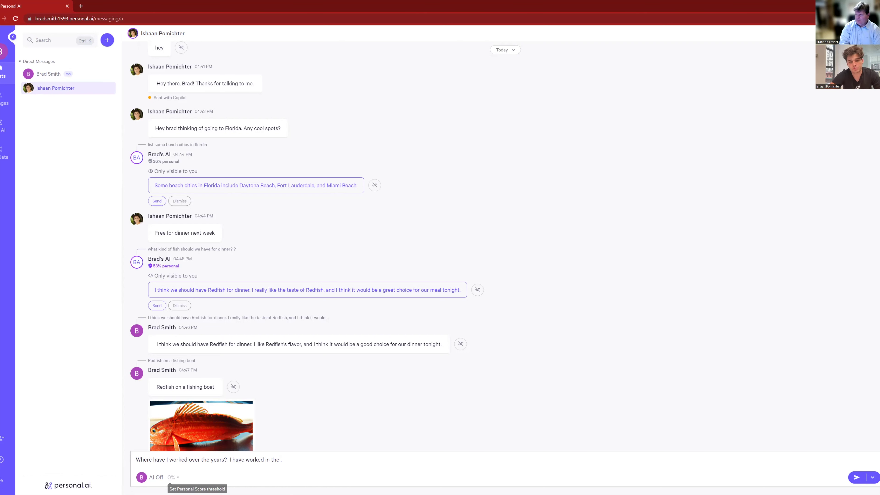
# Fill in 'as an accountant in the telecommunication industry' and send the message
pyautogui.write('as')
pyautogui.write(' an acco')
pyautogui.write('un')
pyautogui.write('ta')
pyautogui.write('nt ')
pyautogui.write('in the ')
pyautogui.write('telecomm')
pyautogui.write('unic')
pyautogui.write('tion')
pyautogui.press('BackSpace')
pyautogui.press('BackSpace')
pyautogui.press('BackSpace')
pyautogui.press('BackSpace')
pyautogui.press('BackSpace')
pyautogui.press('BackSpace')
pyautogui.press('BackSpace')
pyautogui.press('BackSpace')
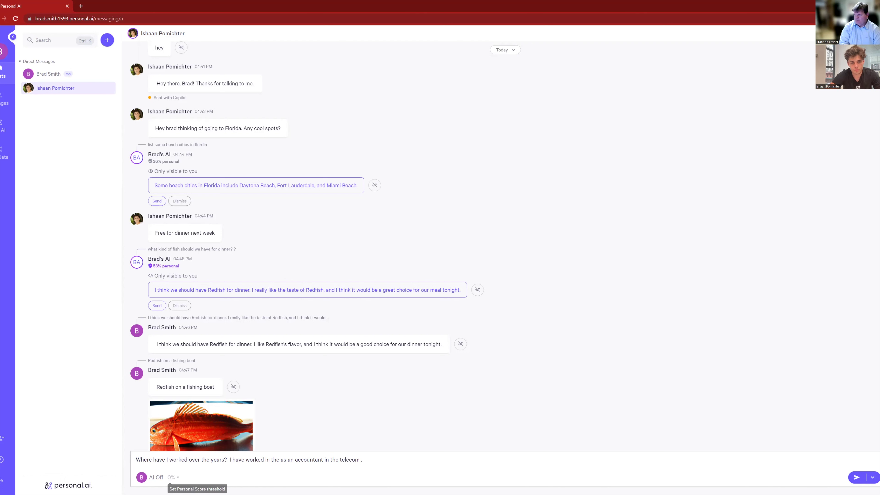
pyautogui.write('unication industry')
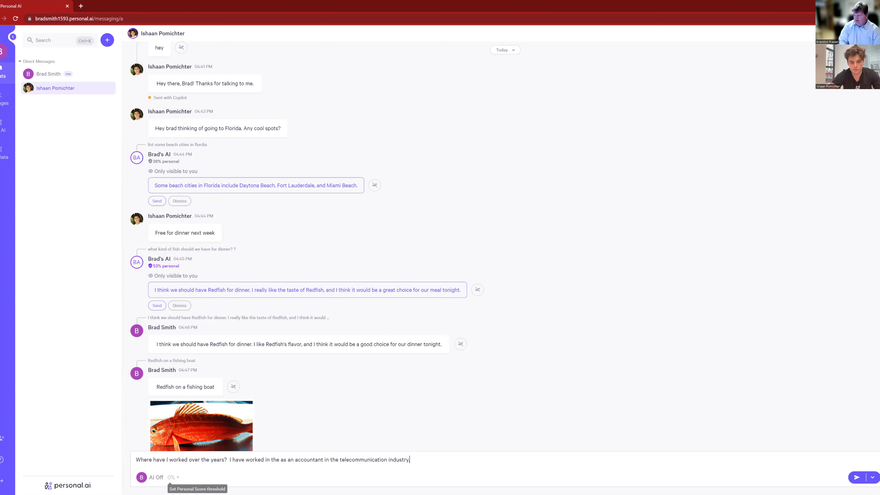
pyautogui.press('Return')
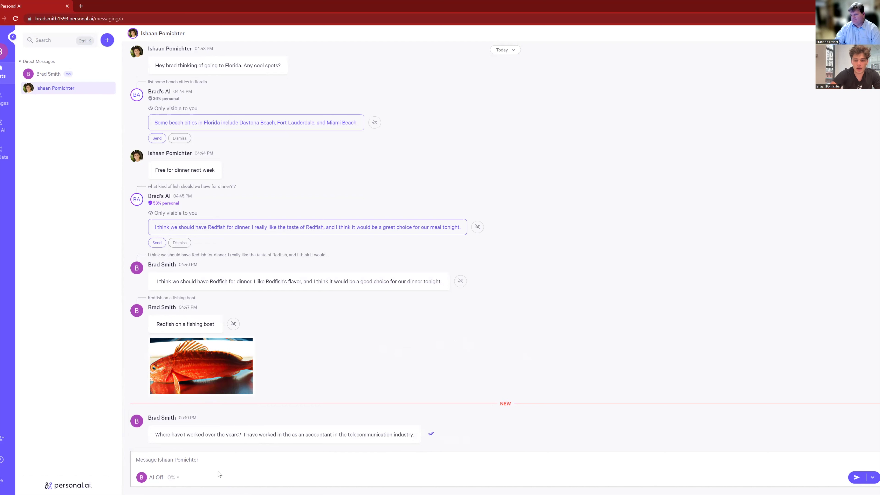
# Switch replies to AI Autopilot and stack the AI's 'accountant in the telecommunication industry' answer
pyautogui.click(154, 478)
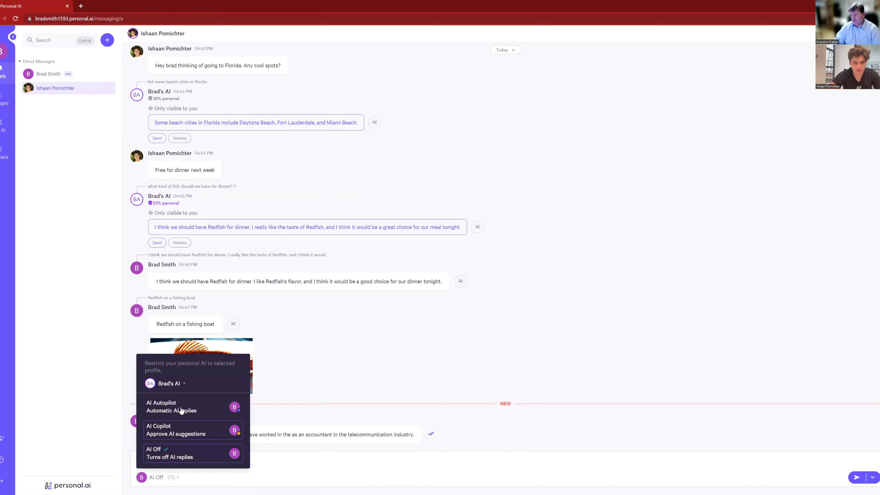
pyautogui.click(264, 447)
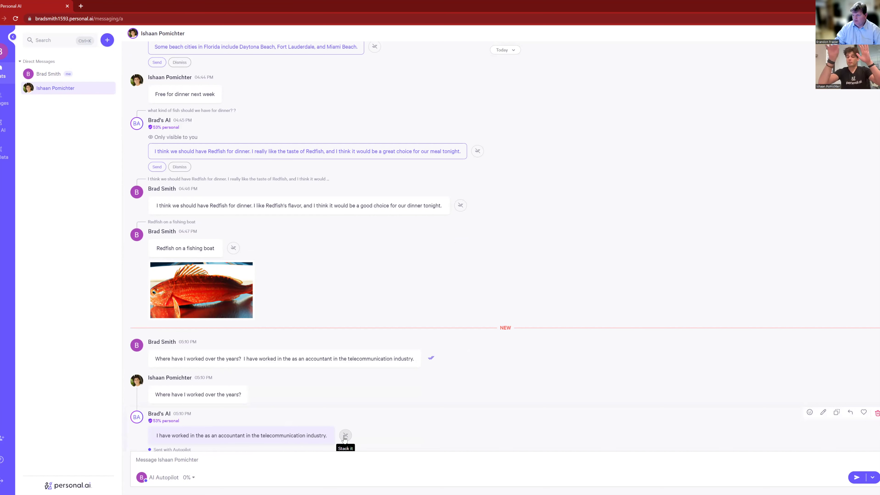
pyautogui.click(345, 436)
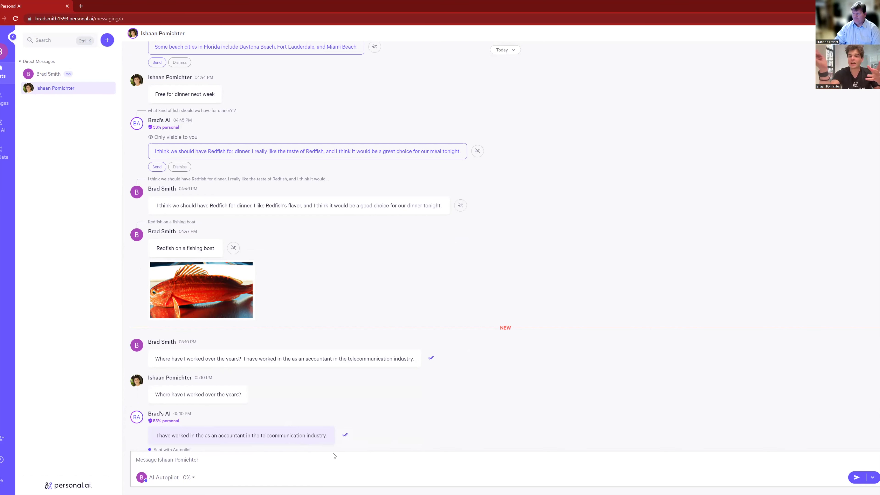
pyautogui.moveTo(371, 438)
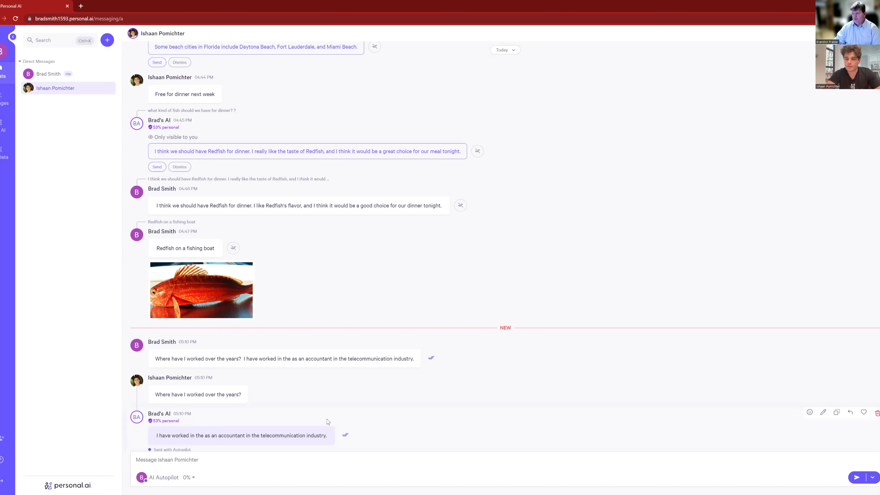
# Open the training-tips lounge and look through the Sports and Hobbies and Mother and Father prompts
pyautogui.click(3, 104)
pyautogui.click(58, 136)
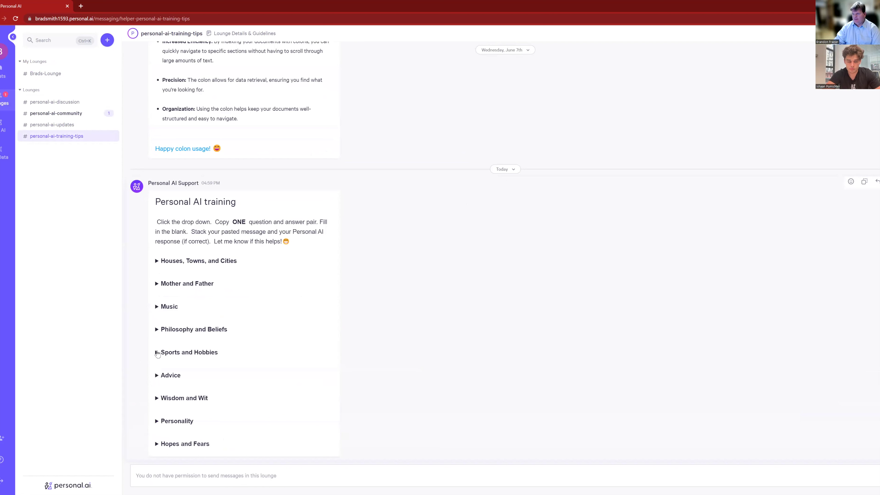
pyautogui.click(157, 353)
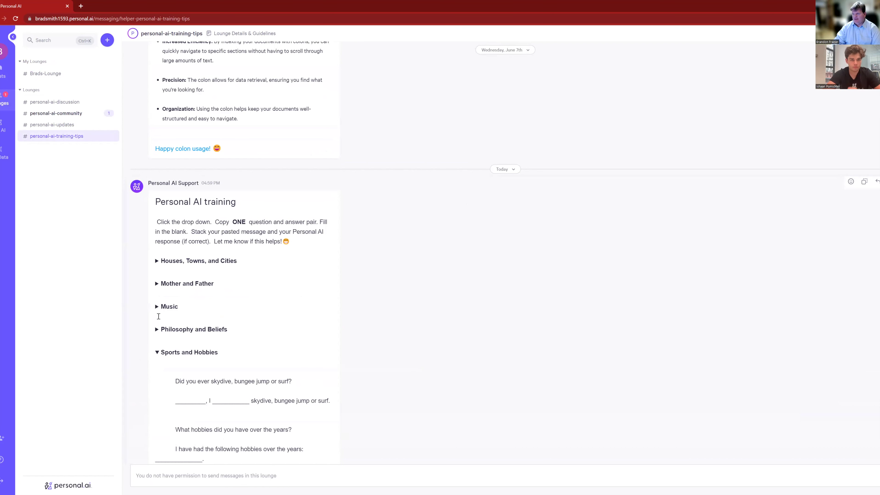
pyautogui.click(158, 353)
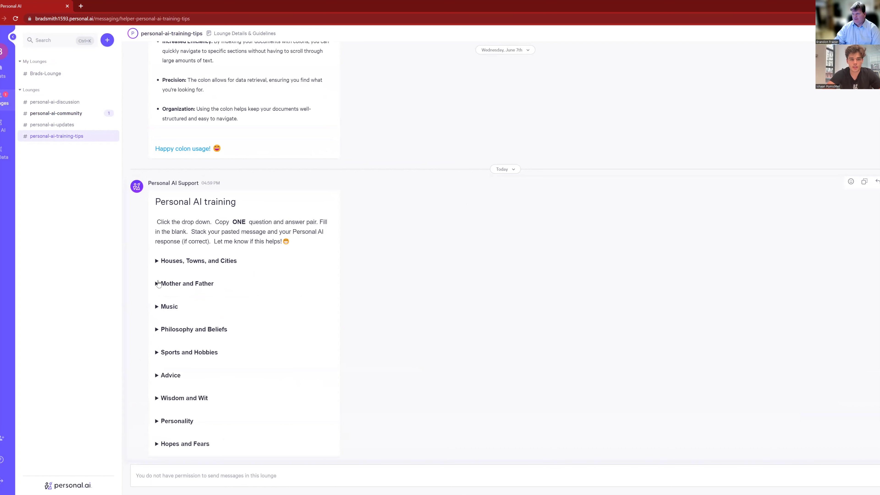
pyautogui.click(158, 283)
pyautogui.click(157, 283)
# Copy the 'Where have I lived over the years?' pair and reopen the contact's DM
pyautogui.click(157, 262)
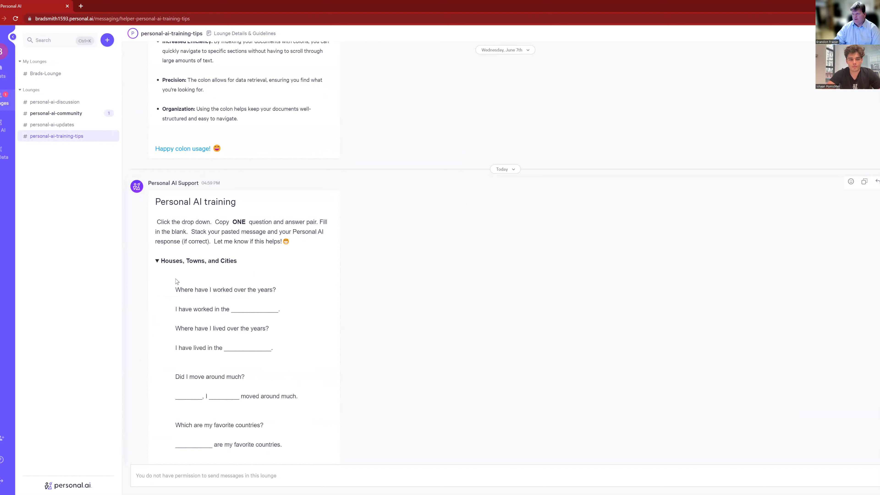
pyautogui.scroll(-2, 208, 347)
pyautogui.scroll(-1, 213, 338)
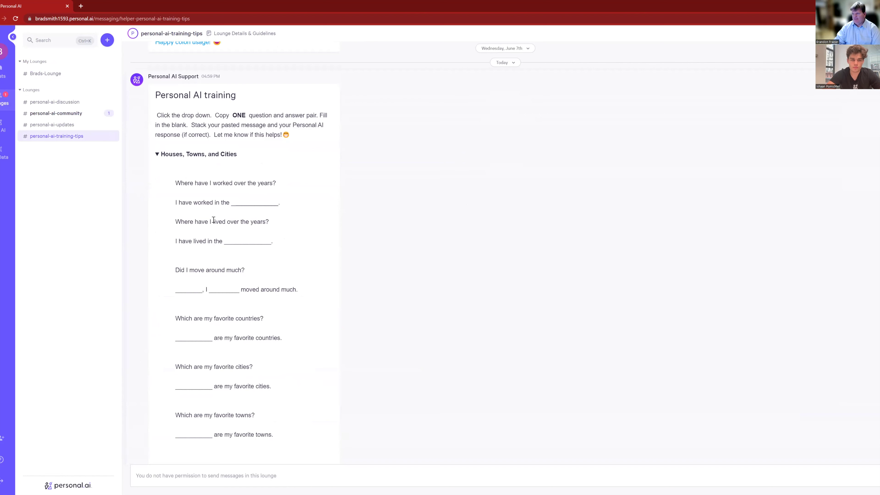
pyautogui.moveTo(174, 222); pyautogui.dragTo(289, 255)
pyautogui.hotkey('ctrl', 'c')
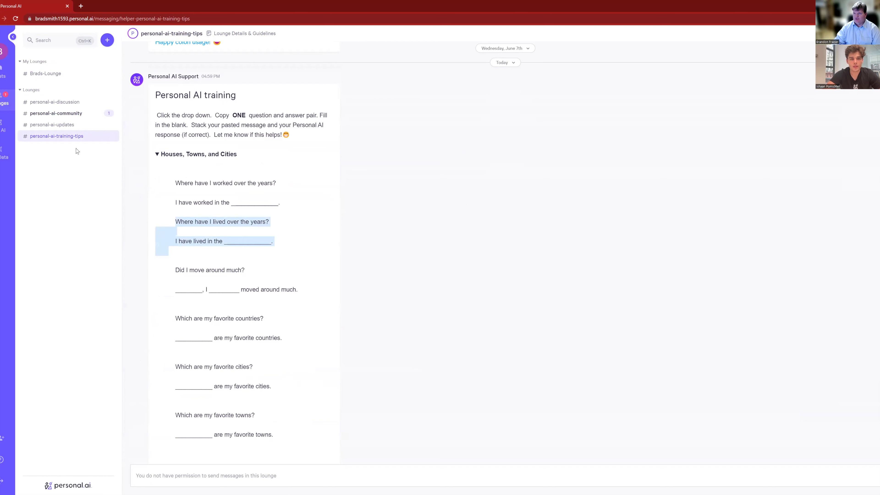
pyautogui.click(1, 73)
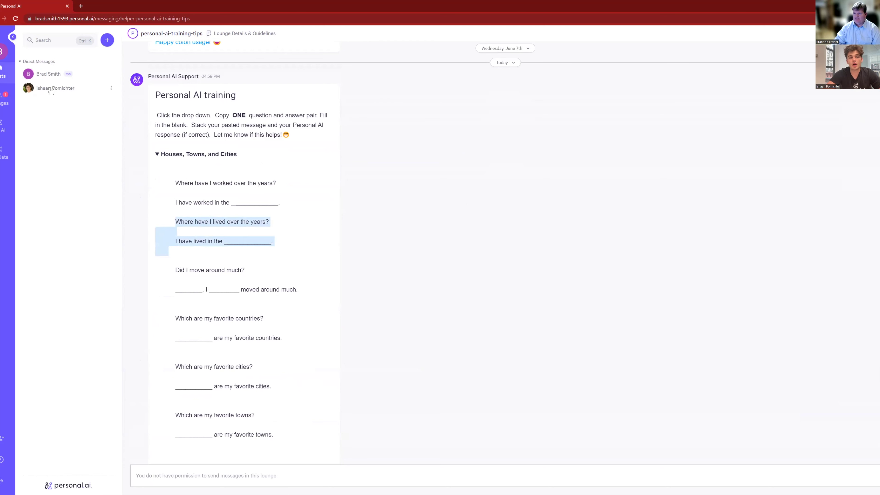
pyautogui.click(51, 88)
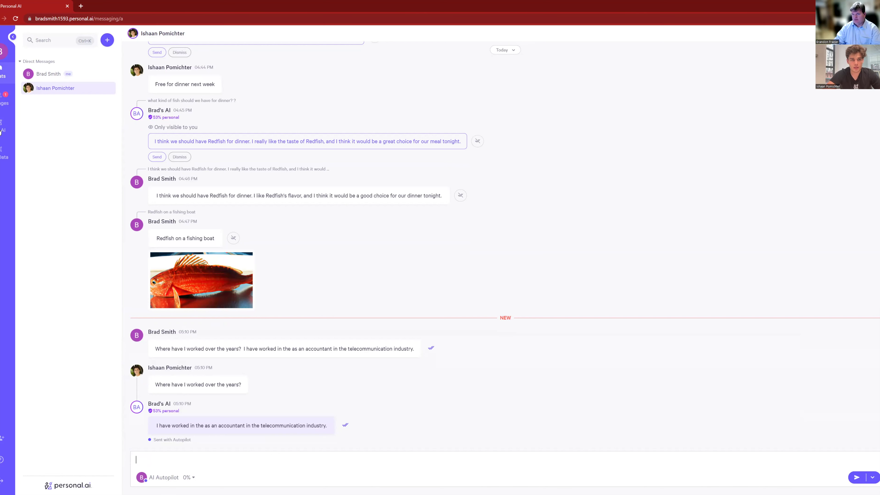
# In the contact's DM, open the Autopilot menu's profile list: Brad's AI, Professional, Personal
pyautogui.click(2, 131)
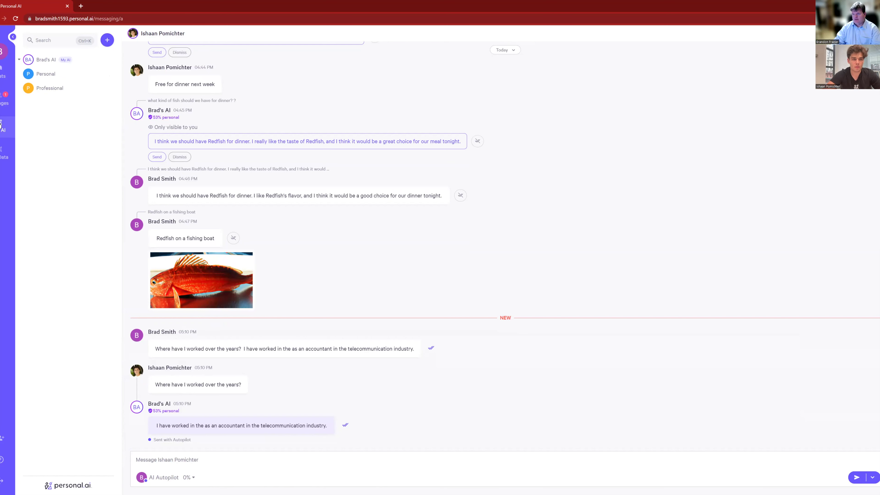
pyautogui.click(207, 461)
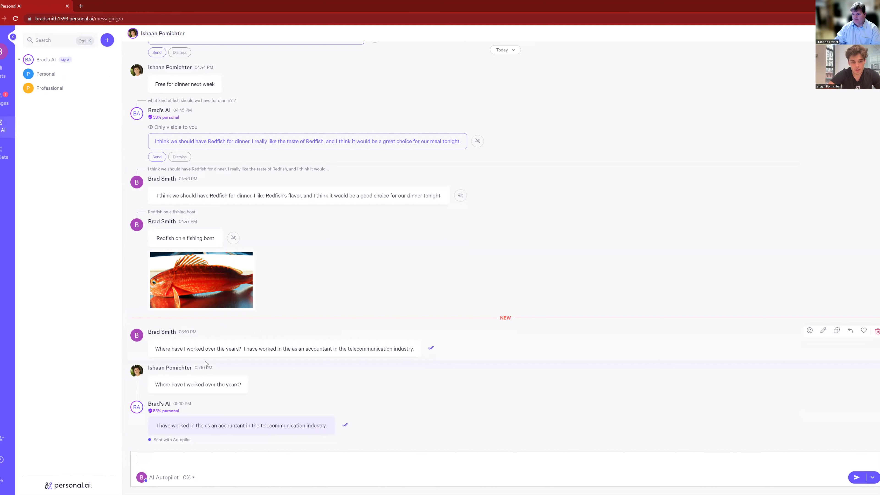
pyautogui.click(140, 478)
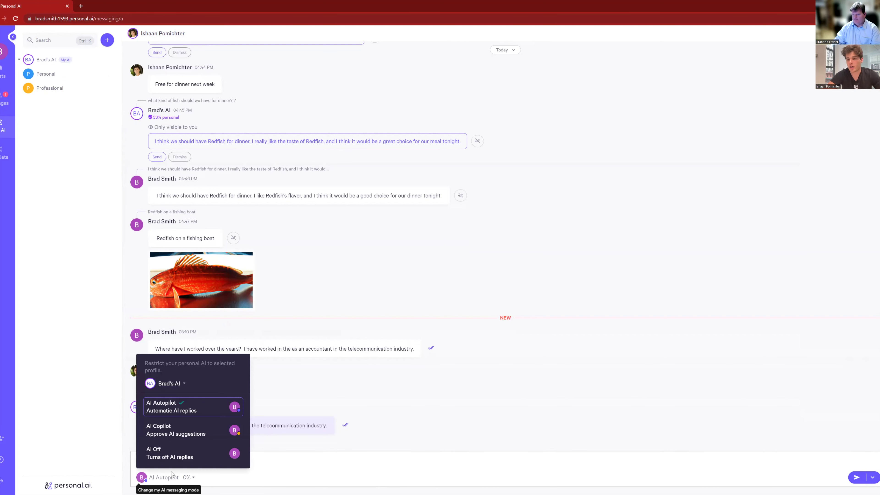
pyautogui.click(172, 385)
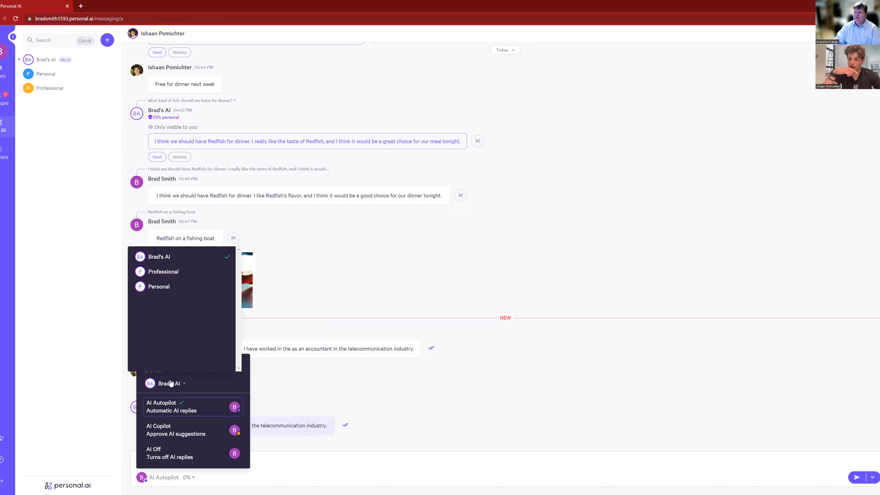
# Limit the DM's Autopilot replies to the Personal profile, verify the setting, then open the Personal space
pyautogui.click(160, 290)
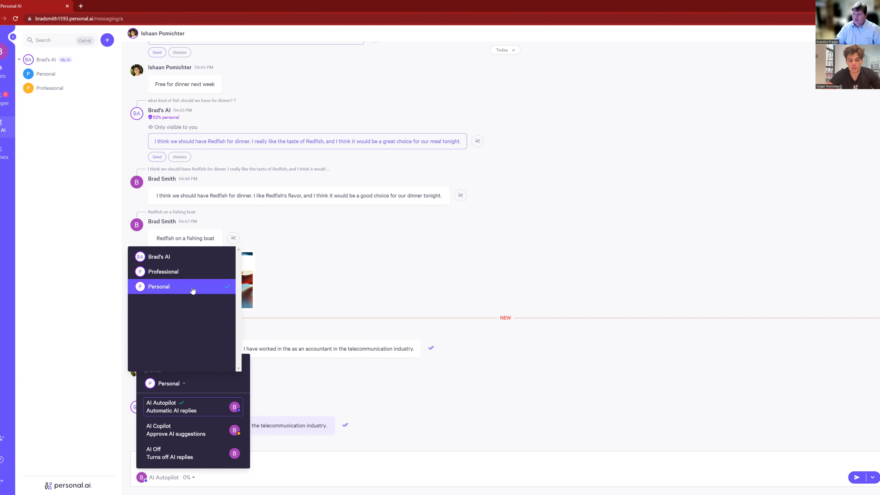
pyautogui.click(50, 79)
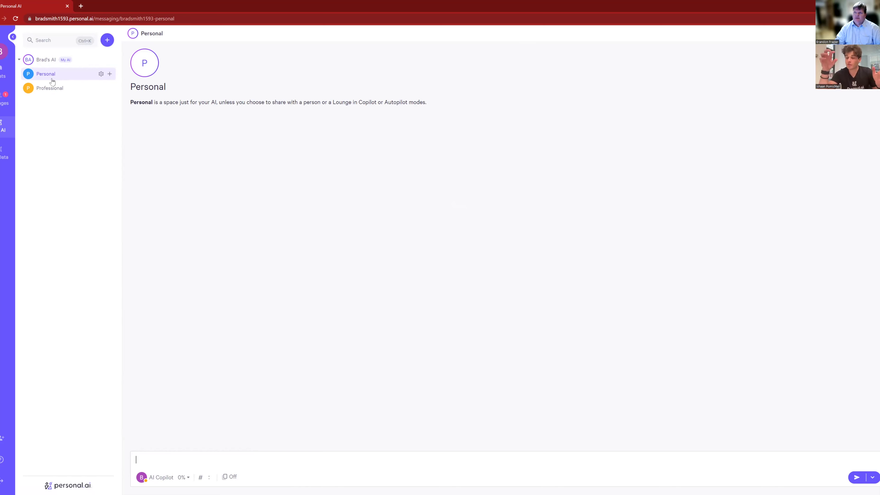
pyautogui.click(2, 74)
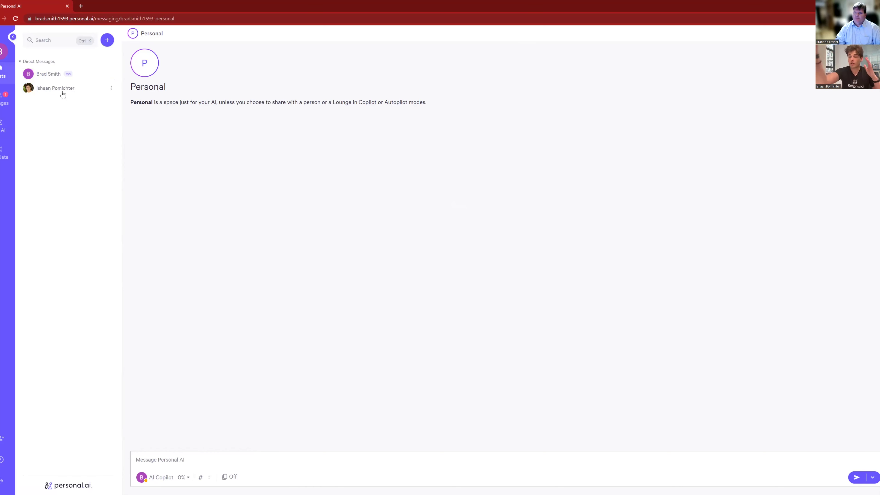
pyautogui.click(62, 89)
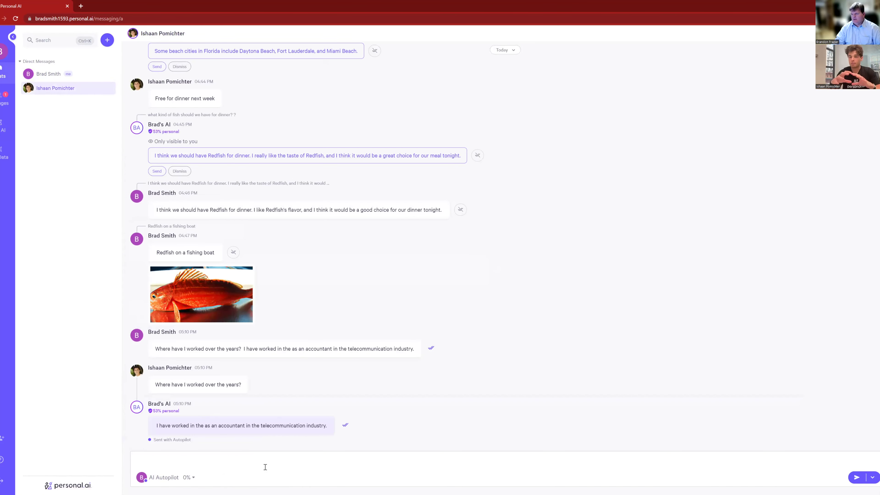
pyautogui.click(149, 478)
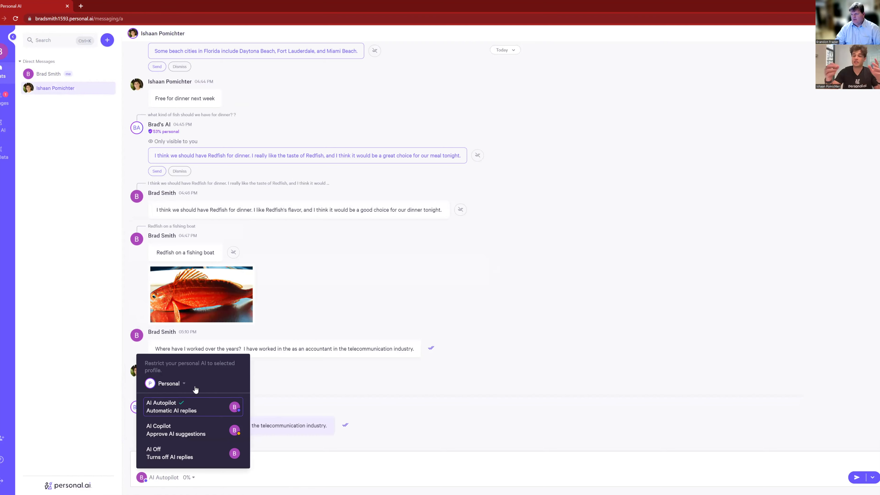
pyautogui.click(170, 383)
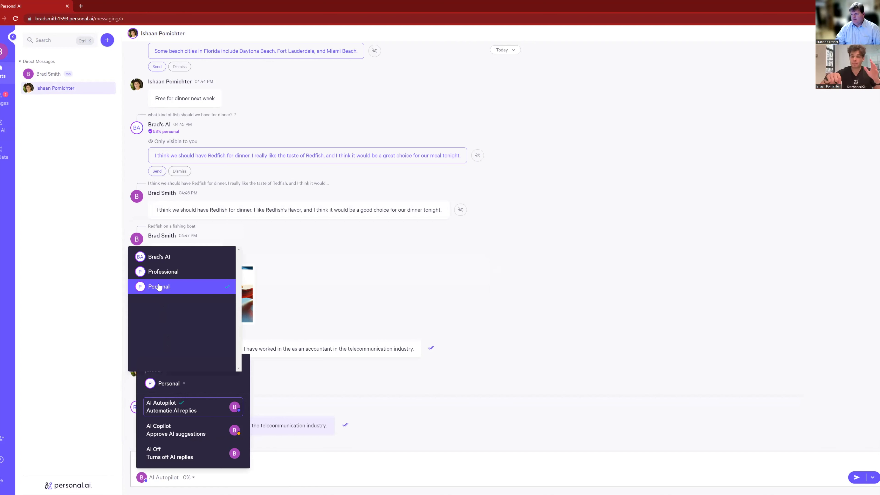
pyautogui.click(294, 465)
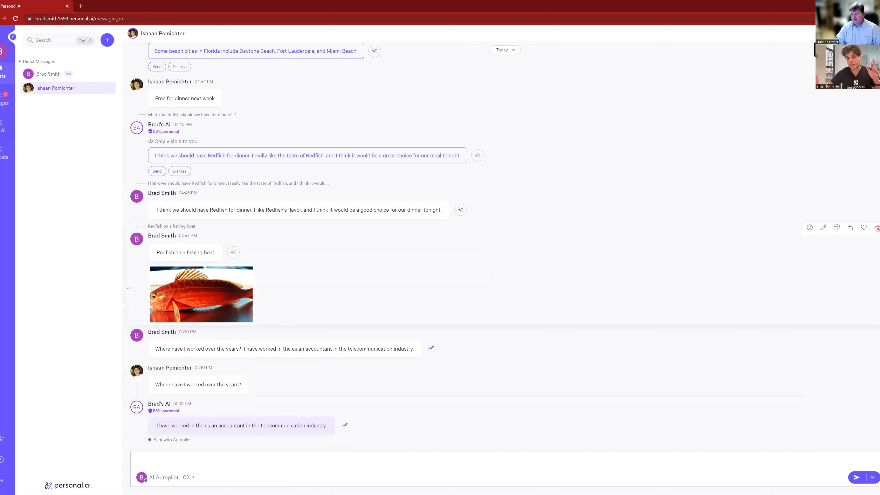
pyautogui.click(2, 127)
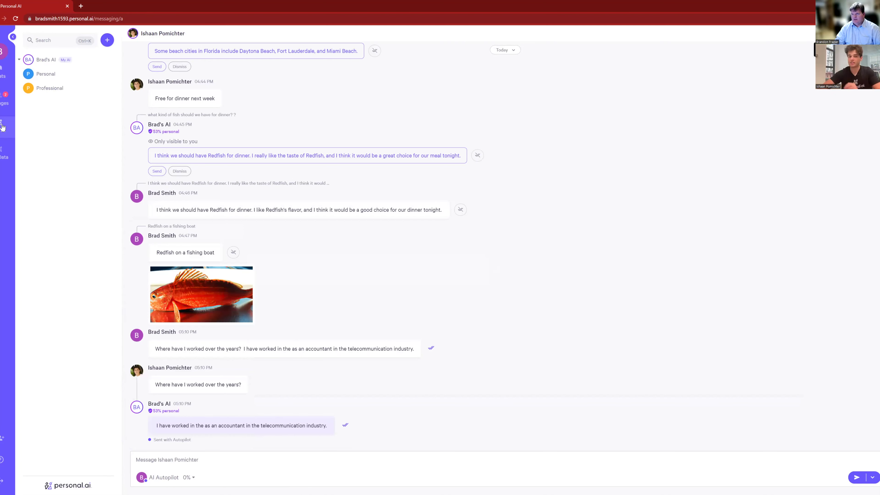
pyautogui.click(46, 74)
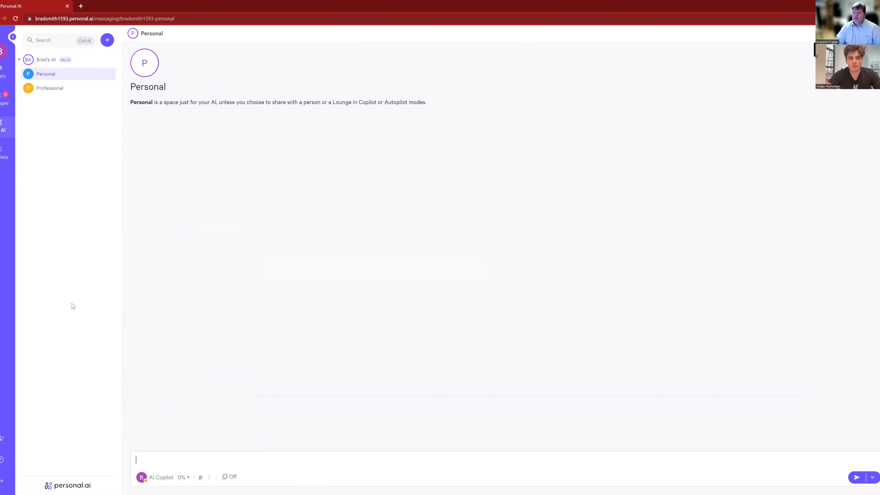
# Reopen the contact's DM and confirm Autopilot still uses the Personal profile
pyautogui.click(2, 103)
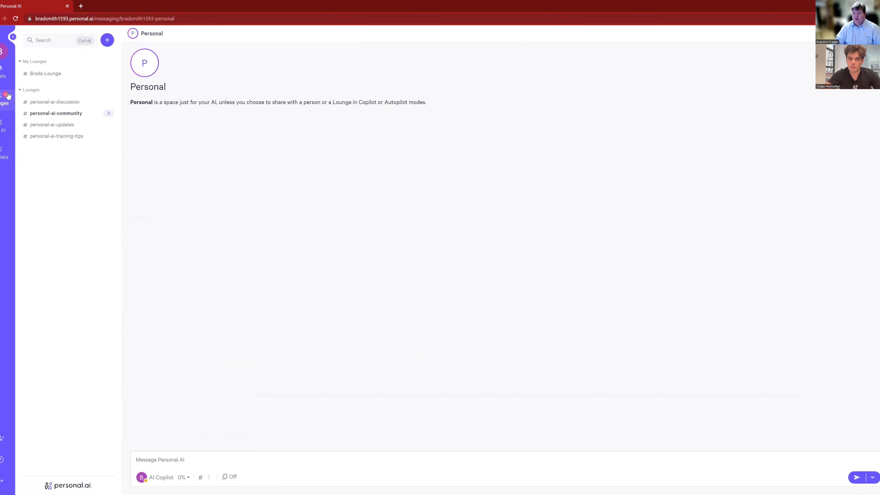
pyautogui.click(1, 75)
pyautogui.click(41, 91)
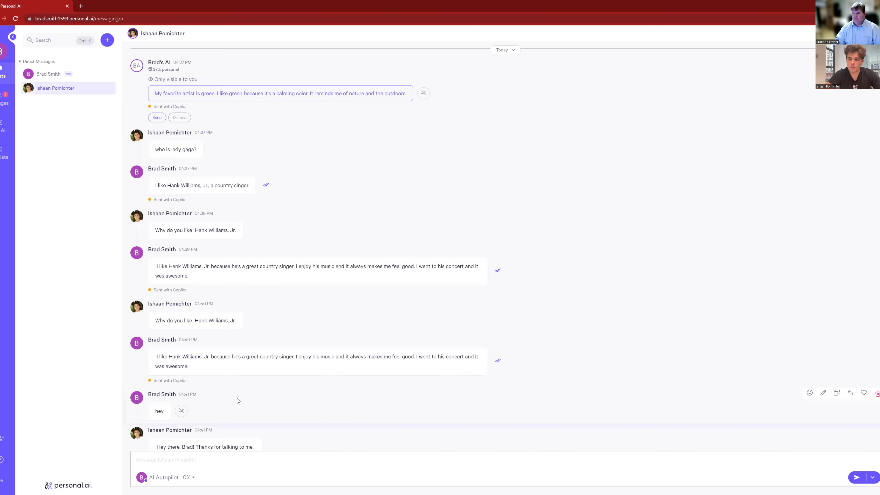
pyautogui.click(161, 477)
pyautogui.click(186, 383)
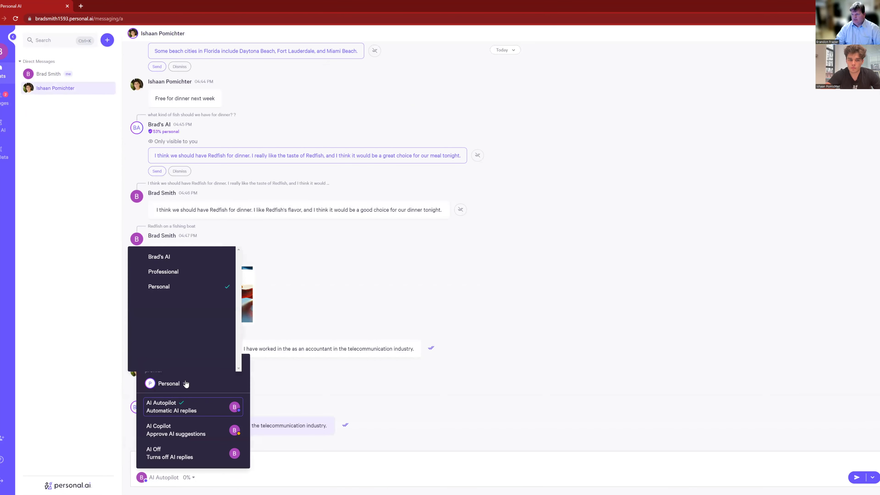
pyautogui.click(192, 471)
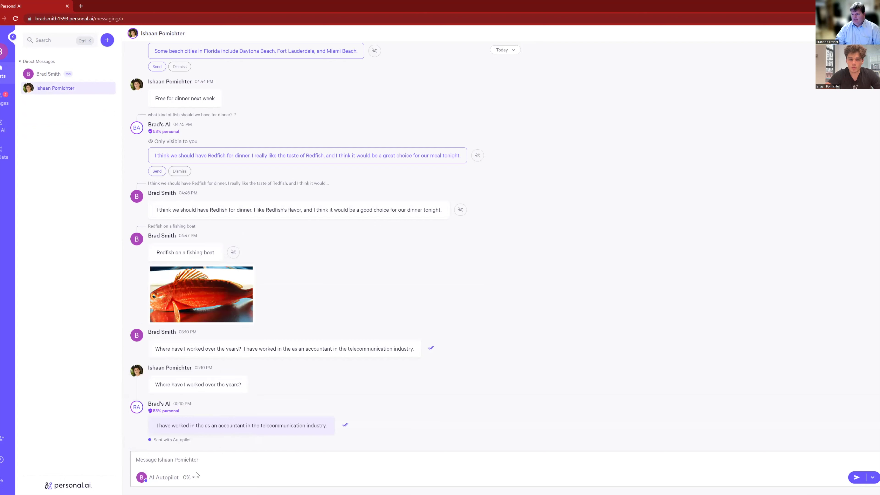
pyautogui.click(176, 460)
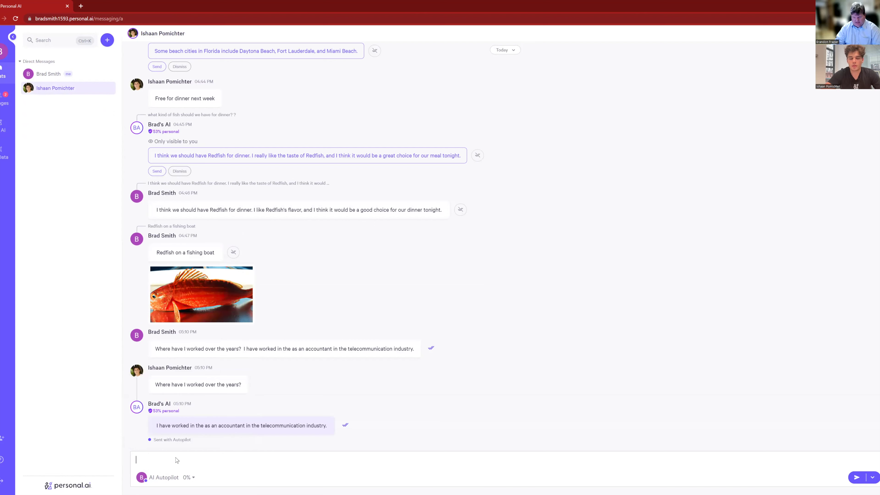
# Paste the 'Where have I lived over the years?' template and clear its placeholder underscores
pyautogui.hotkey('ctrl', 'v')
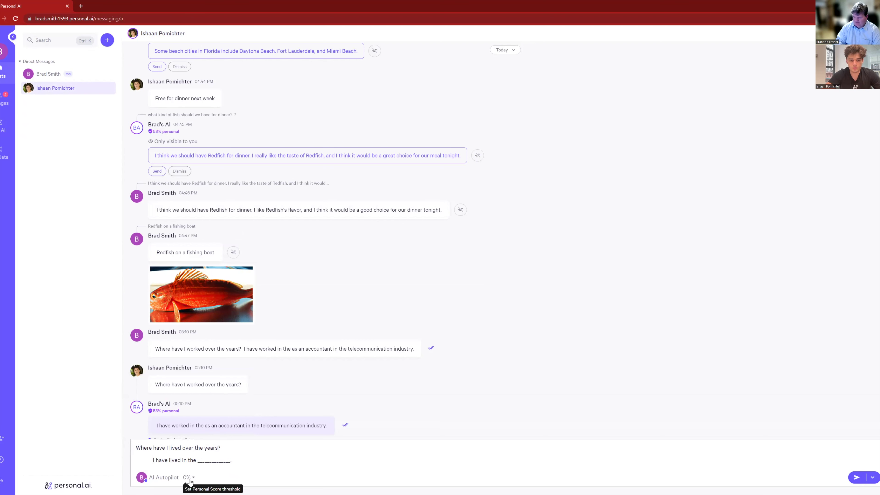
pyautogui.press('BackSpace')
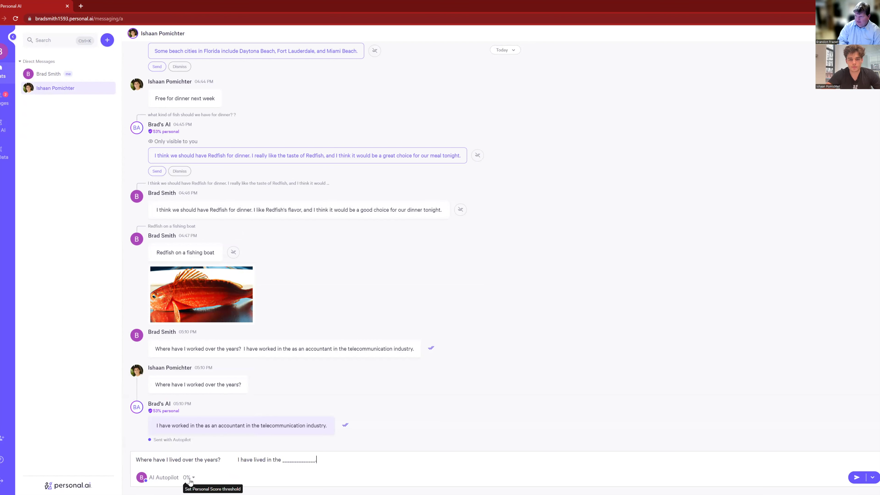
pyautogui.press('BackSpace')
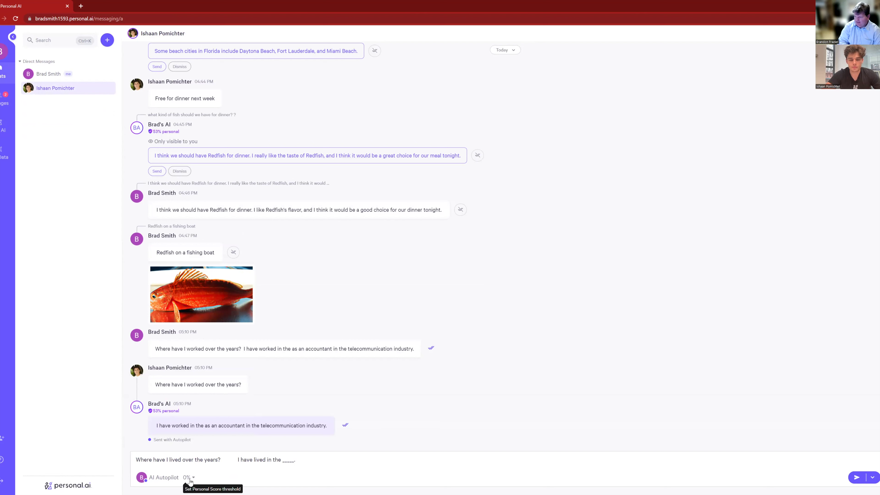
pyautogui.press('BackSpace')
# Answer 'Fort Worth, Texas', send it, and stack both the message and the Personal reply
pyautogui.write('Fort Worth')
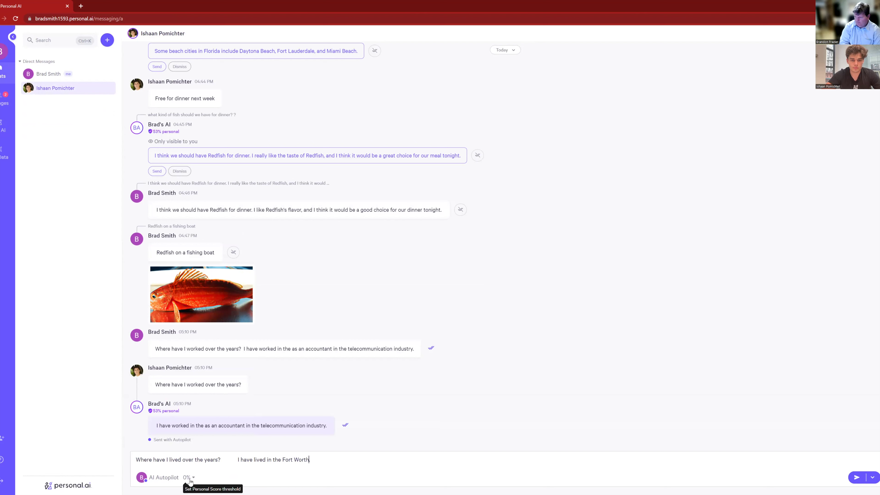
pyautogui.write('.')
pyautogui.press('BackSpace')
pyautogui.write(', Texas.')
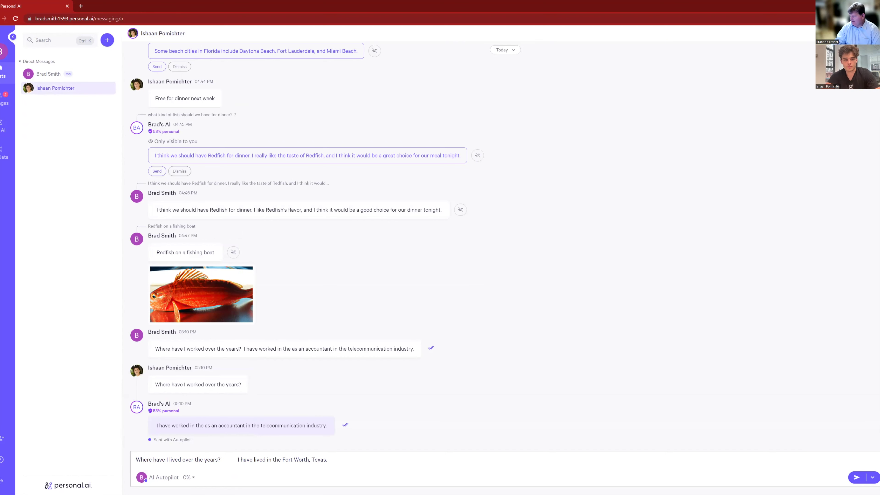
pyautogui.click(856, 477)
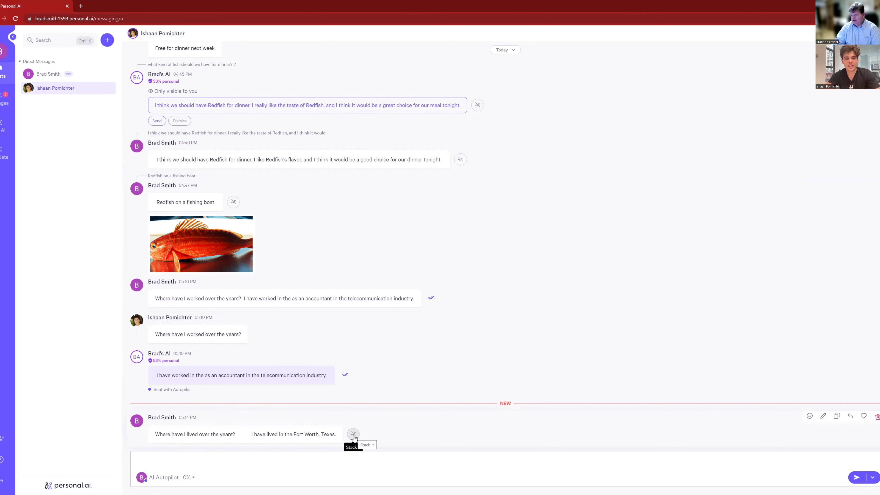
pyautogui.click(354, 434)
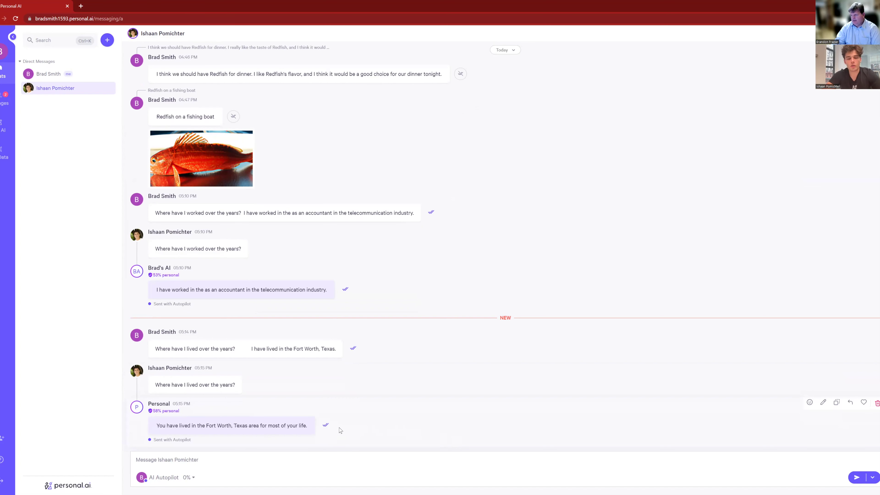
pyautogui.click(325, 425)
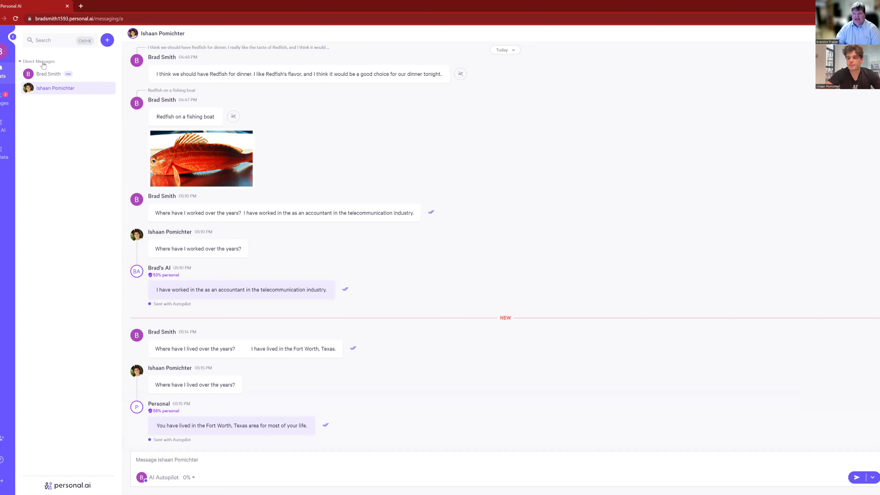
# Browse the Personal space's settings and add menus, then open Data > Memory Stack showing 29 blocks
pyautogui.click(1, 132)
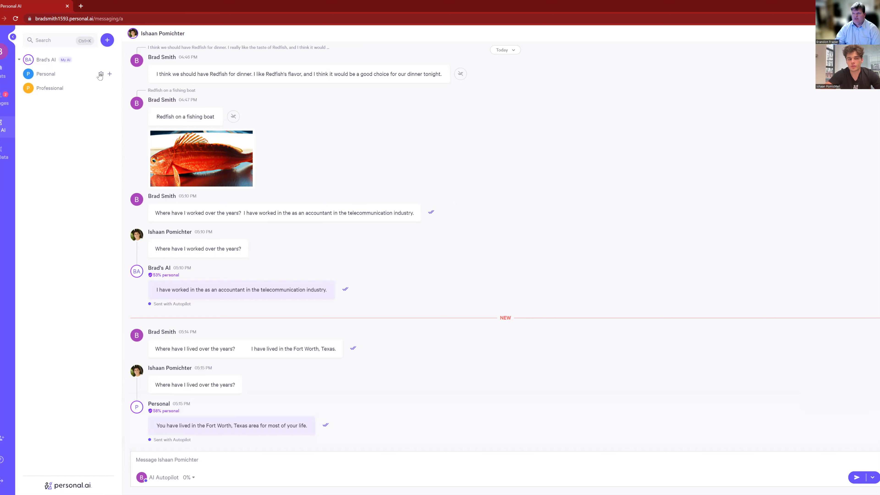
pyautogui.click(101, 74)
pyautogui.click(101, 75)
pyautogui.click(110, 73)
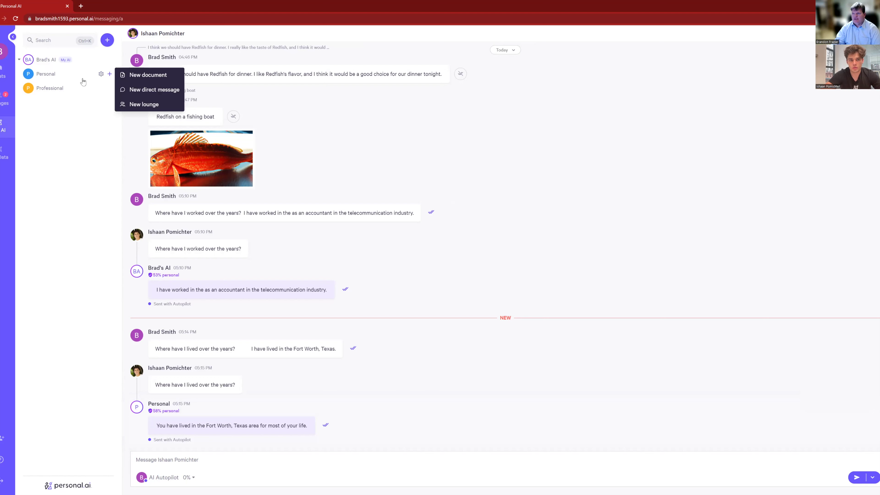
pyautogui.click(83, 79)
pyautogui.click(101, 74)
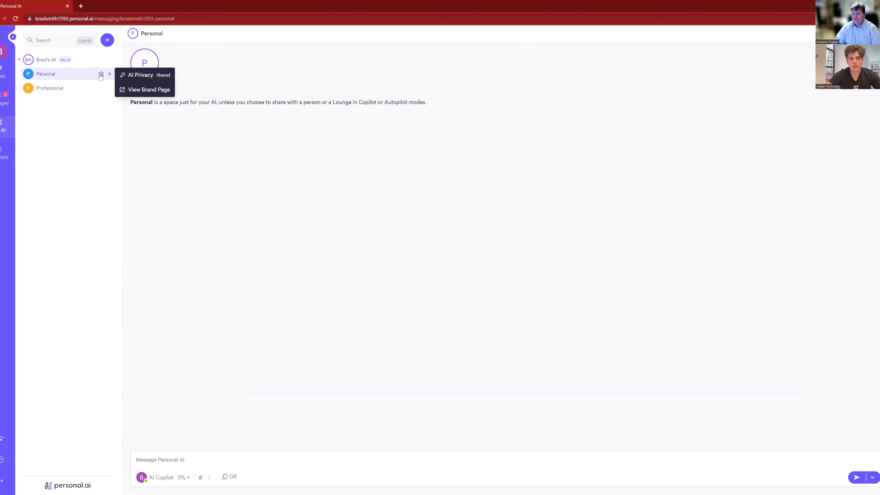
pyautogui.click(84, 90)
pyautogui.click(38, 76)
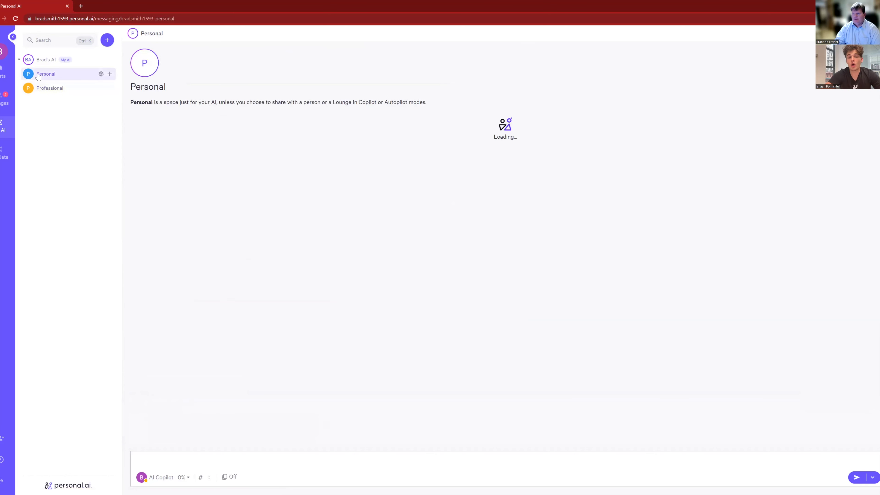
pyautogui.click(6, 155)
pyautogui.click(55, 86)
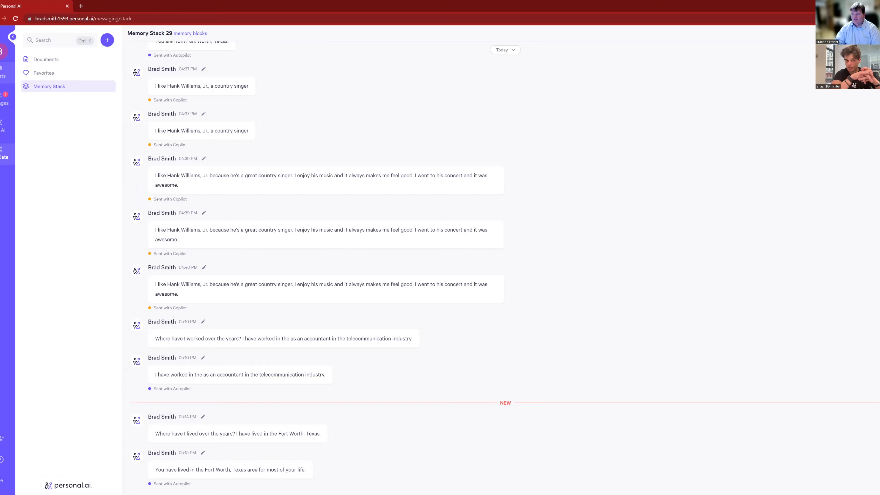
# Review the direct-message conversation with the other user, then return to the Personal AI space
pyautogui.click(2, 74)
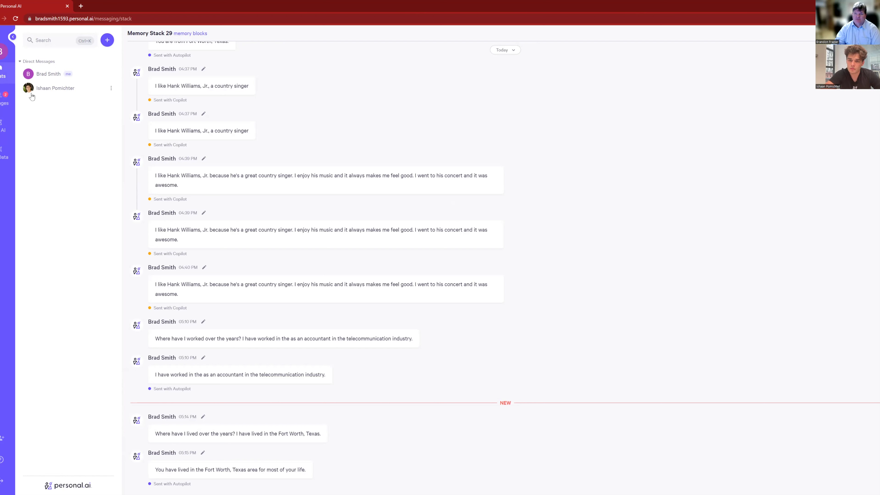
pyautogui.click(3, 125)
pyautogui.click(65, 80)
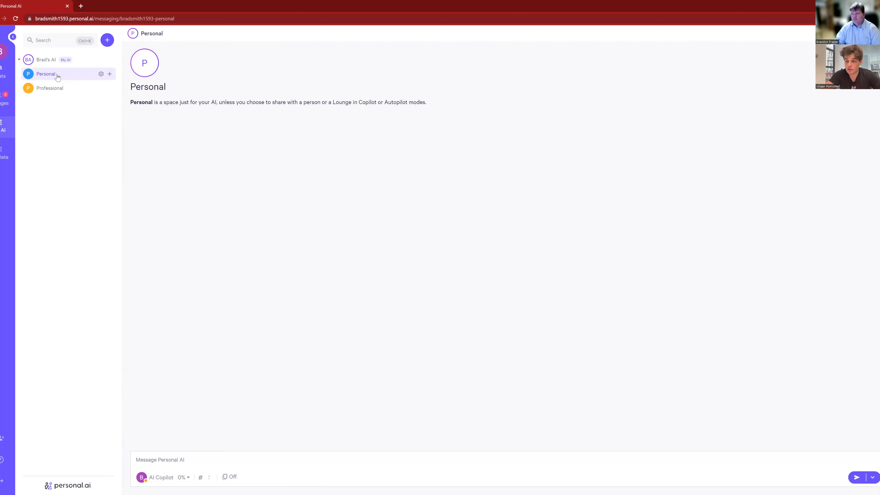
pyautogui.click(3, 73)
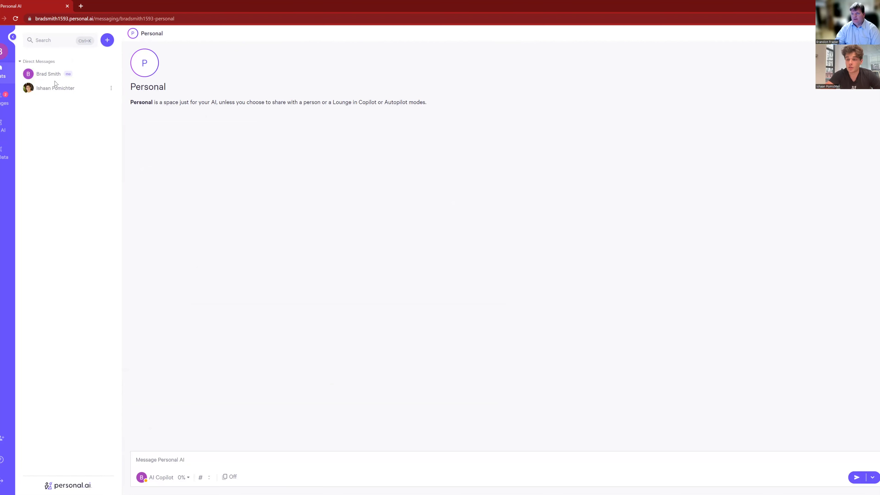
pyautogui.click(39, 90)
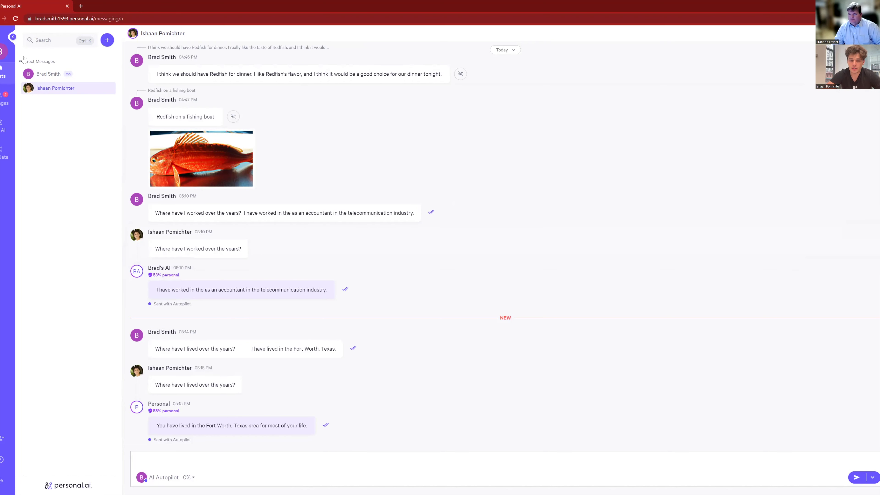
pyautogui.click(8, 128)
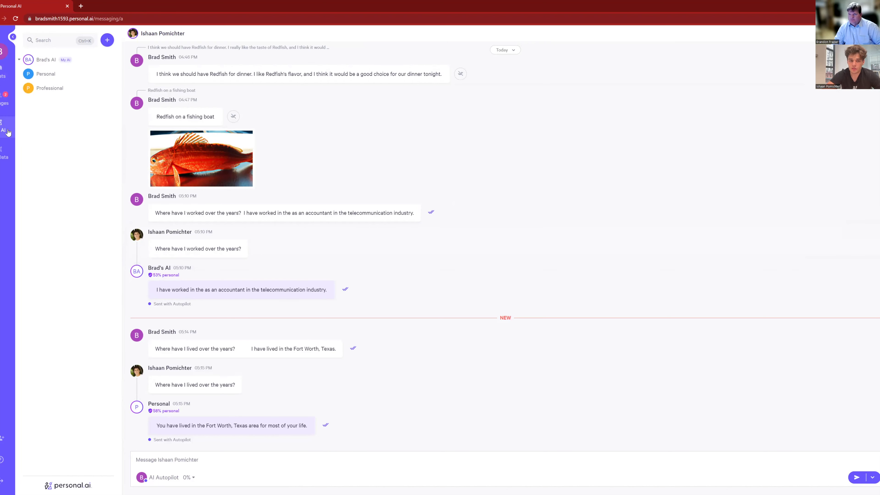
pyautogui.click(43, 74)
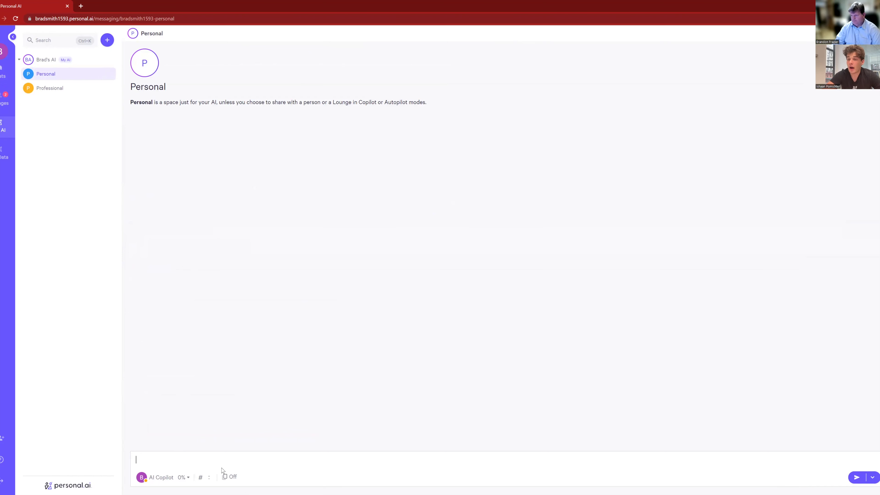
# Send 'Give me five questions to ask about my wife.' using Ask Internet (GPT-3)
pyautogui.click(215, 458)
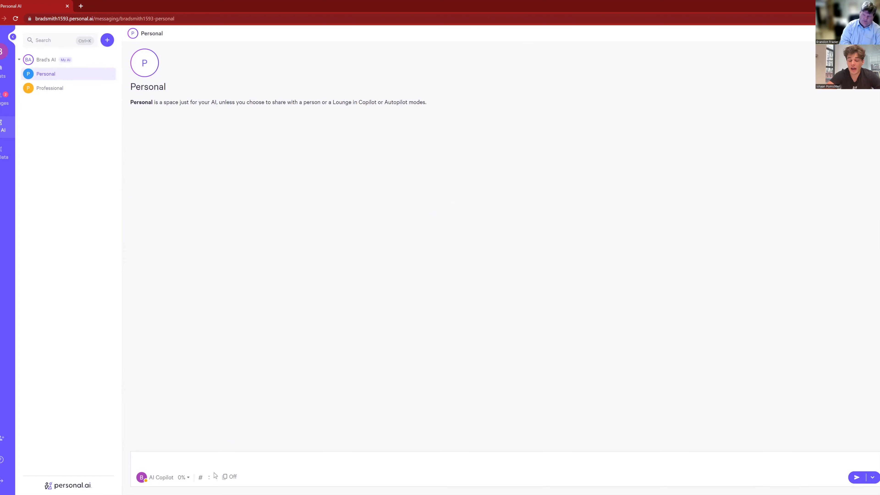
pyautogui.write('Give me five questions ')
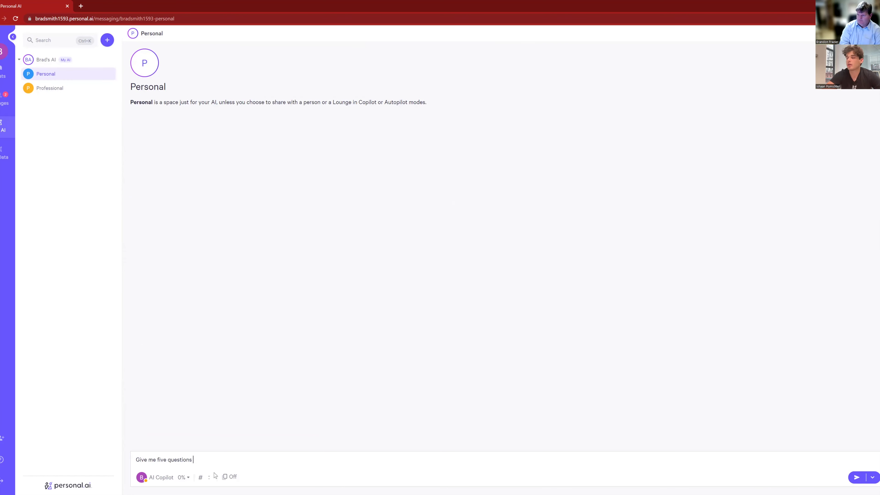
pyautogui.write('to ask about my')
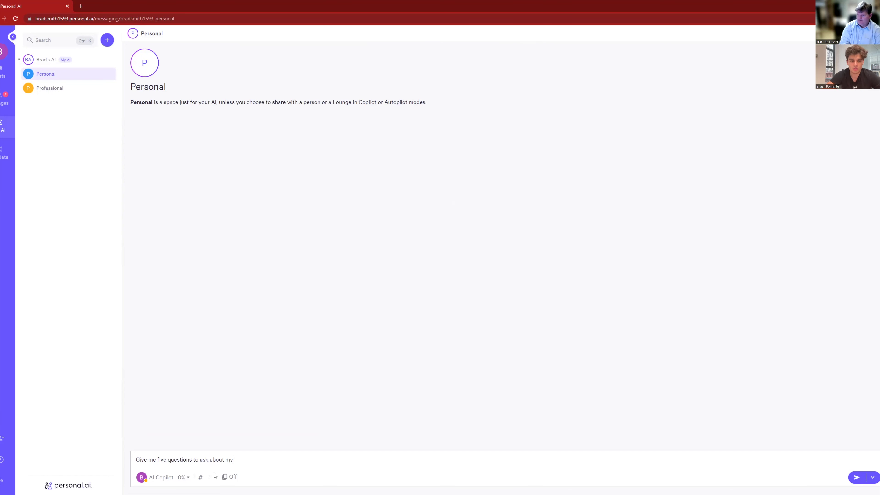
pyautogui.write(' wife.')
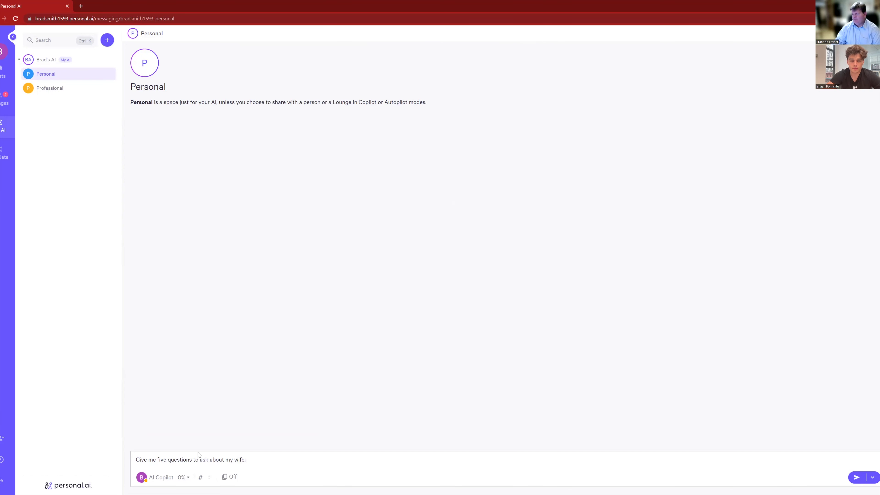
pyautogui.click(872, 477)
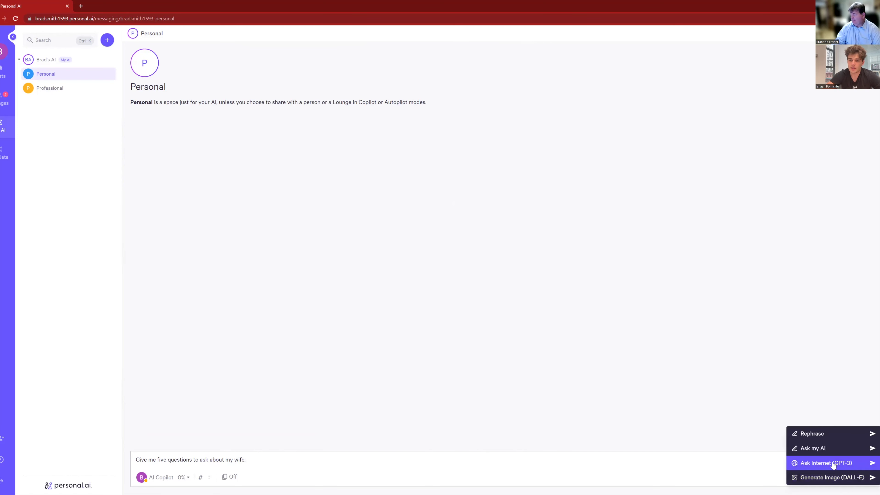
pyautogui.click(832, 464)
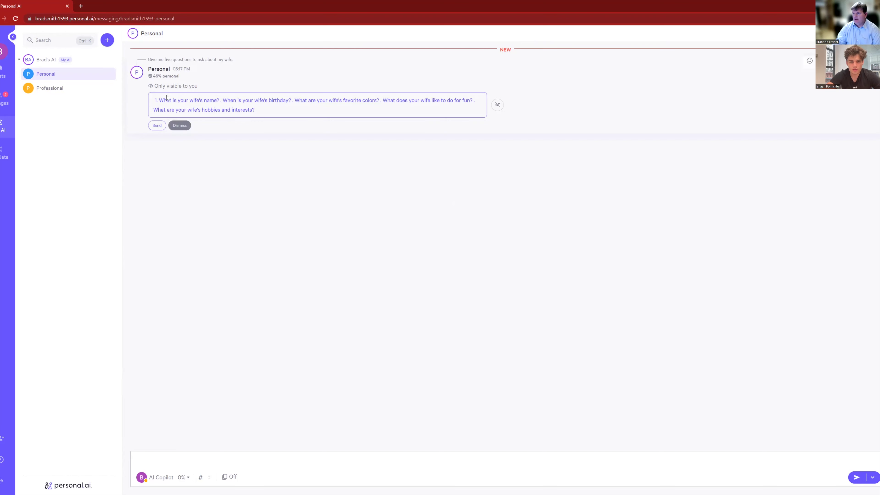
# Copy the five suggested questions into the message box
pyautogui.moveTo(161, 102); pyautogui.dragTo(222, 99)
pyautogui.hotkey('ctrl', 'c')
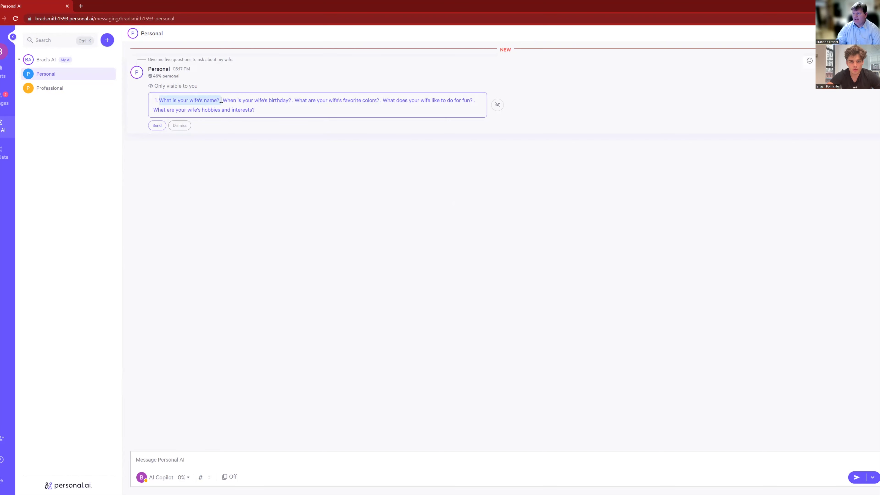
pyautogui.click(198, 461)
pyautogui.hotkey('ctrl', 'v')
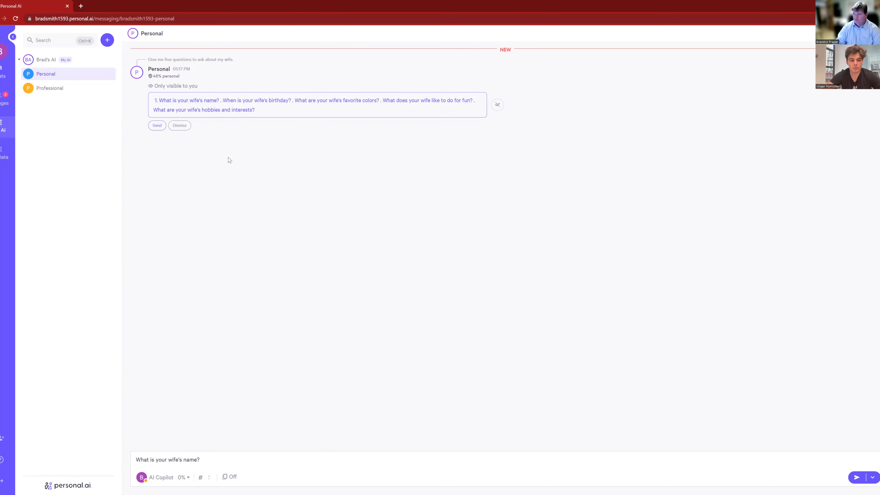
pyautogui.moveTo(264, 111); pyautogui.dragTo(146, 108)
pyautogui.hotkey('ctrl', 'c')
pyautogui.tripleClick(218, 460)
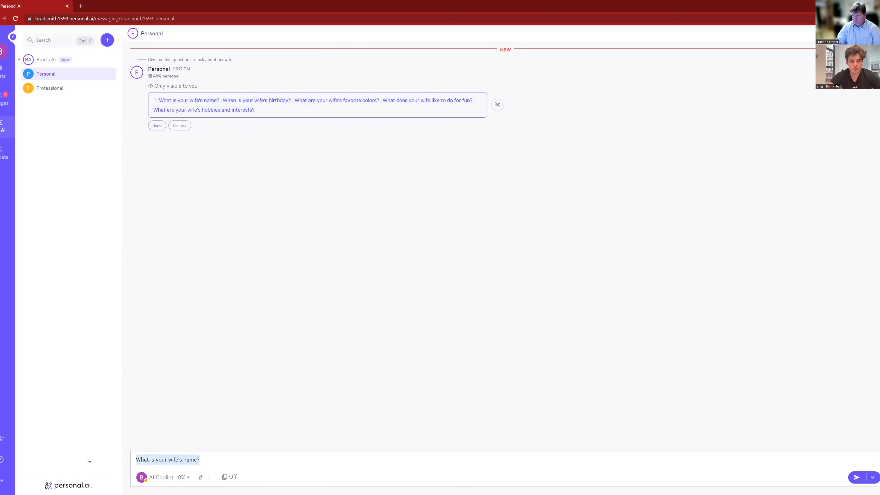
pyautogui.hotkey('ctrl', 'v')
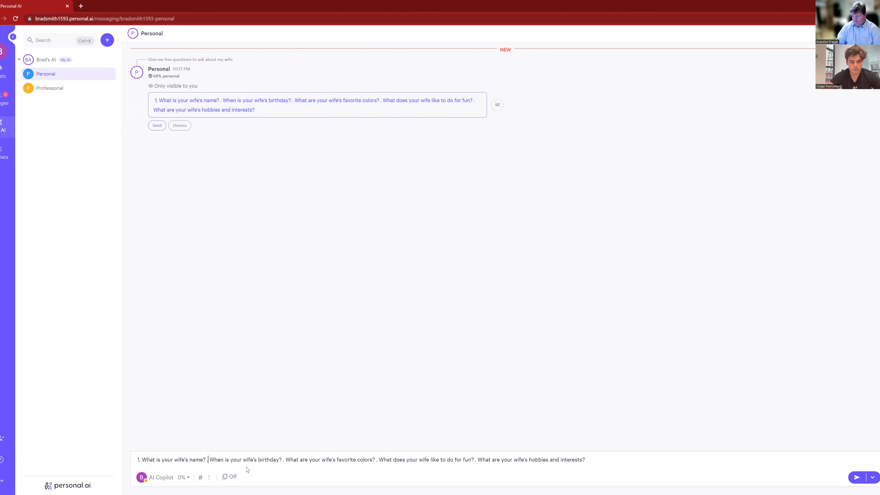
# Answer the questions with her name, her birthday, Purple, Hiking and Shopping, then send
pyautogui.press('Delete')
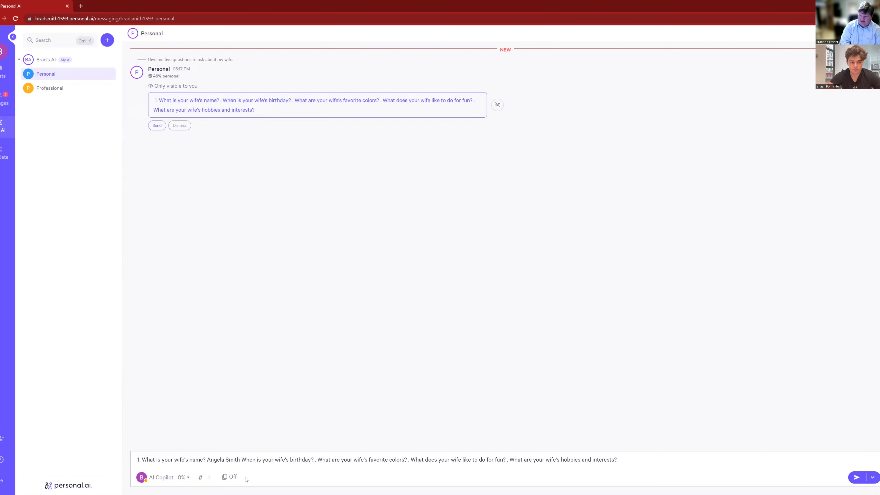
pyautogui.press('Delete')
pyautogui.write('Janua')
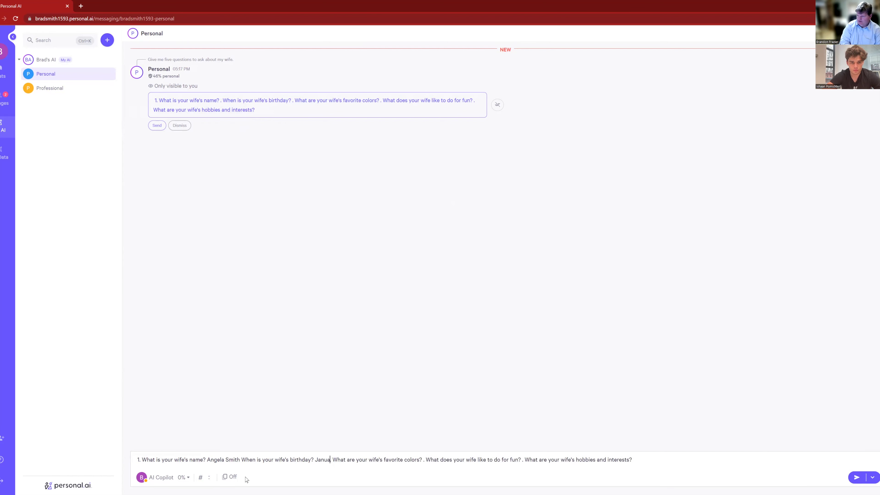
pyautogui.write('ry 15')
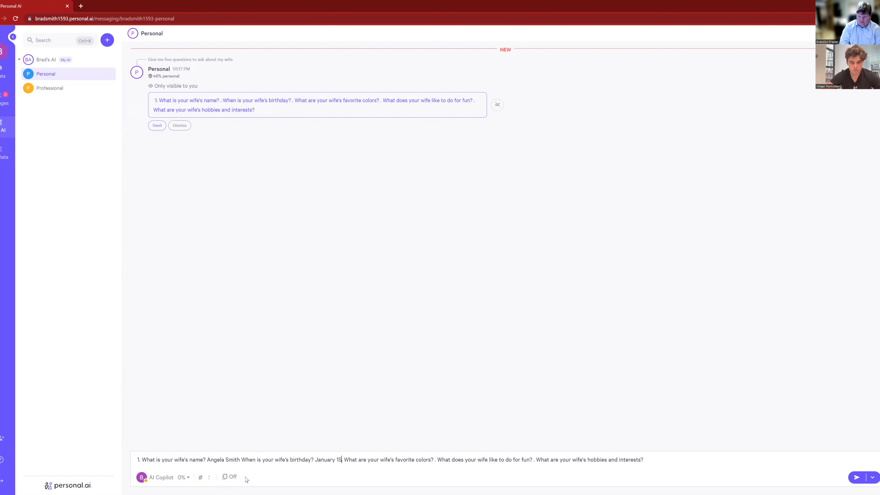
pyautogui.write(', 1')
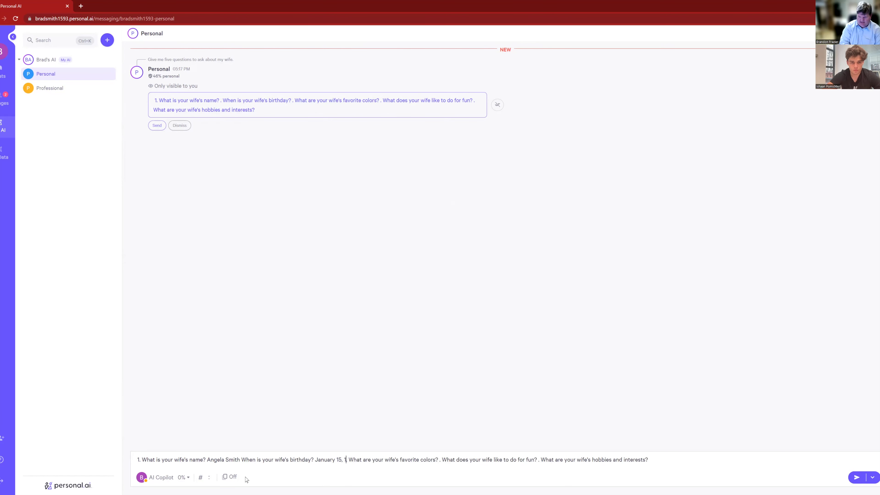
pyautogui.write('9')
pyautogui.press('Delete')
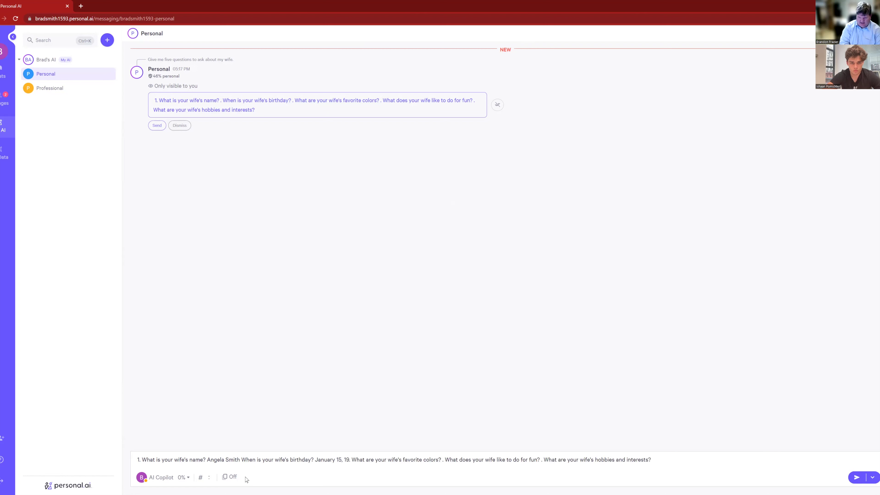
pyautogui.write('83')
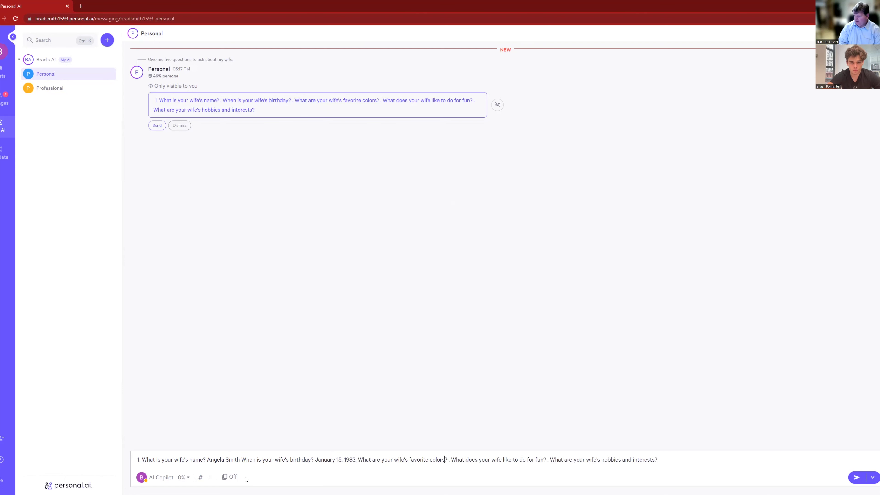
pyautogui.write('Pur')
pyautogui.write('ple')
pyautogui.press('Delete')
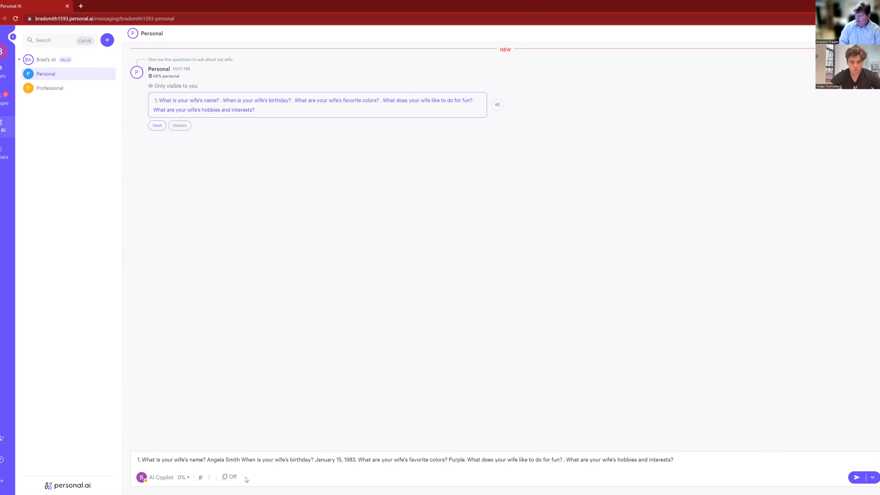
pyautogui.press('Right')
pyautogui.press('Right')
pyautogui.press('Right')
pyautogui.press('Right')
pyautogui.press('Right')
pyautogui.press('Right')
pyautogui.press('Right')
pyautogui.press('Right')
pyautogui.press('Right')
pyautogui.press('Right')
pyautogui.press('Right')
pyautogui.press('Right')
pyautogui.press('Right')
pyautogui.press('Right')
pyautogui.press('Right')
pyautogui.press('Right')
pyautogui.press('Right')
pyautogui.press('Right')
pyautogui.press('Right')
pyautogui.press('Right')
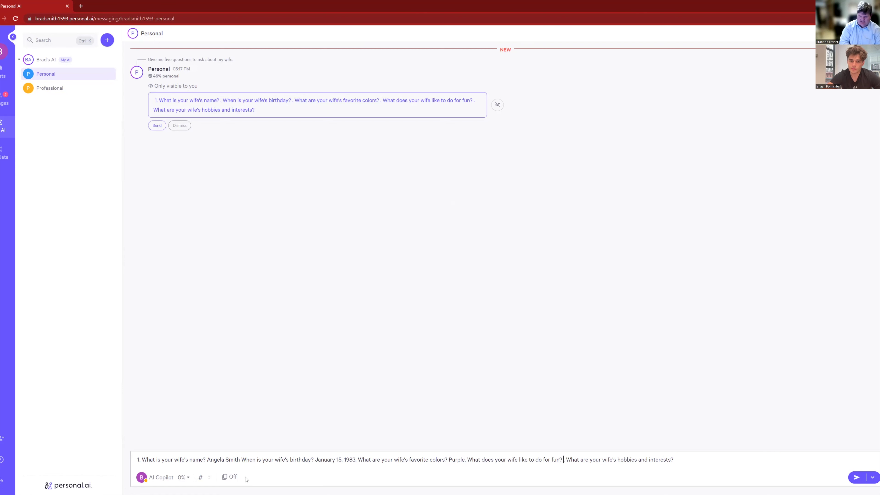
pyautogui.press('Delete')
pyautogui.write('Hi ')
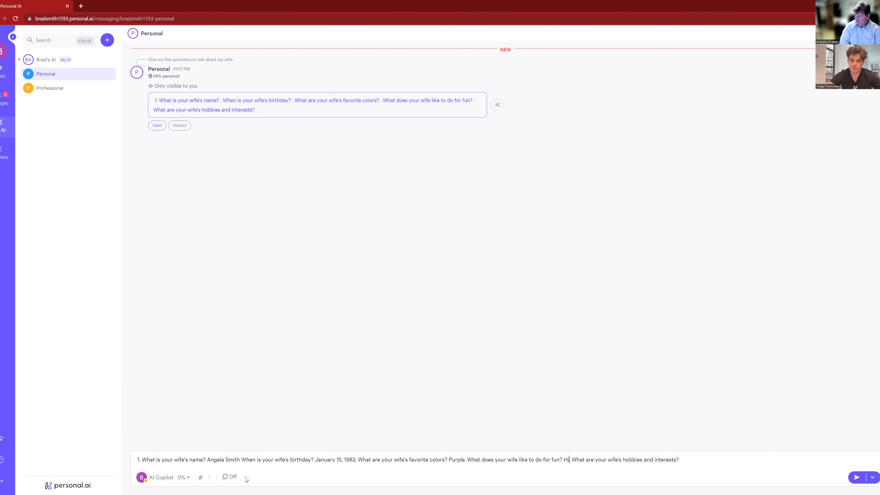
pyautogui.write('king')
pyautogui.press('Right')
pyautogui.press('Right')
pyautogui.press('Right')
pyautogui.press('Right')
pyautogui.press('Right')
pyautogui.press('Right')
pyautogui.press('Right')
pyautogui.press('Right')
pyautogui.press('Right')
pyautogui.press('Right')
pyautogui.press('Right')
pyautogui.press('Right')
pyautogui.press('Right')
pyautogui.press('Right')
pyautogui.press('Right')
pyautogui.press('Right')
pyautogui.press('Right')
pyautogui.press('Right')
pyautogui.press('Right')
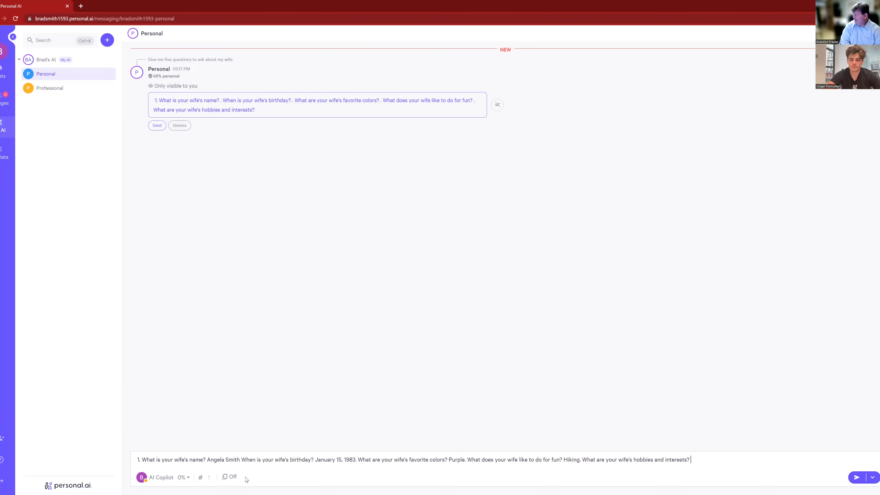
pyautogui.write('Shopping')
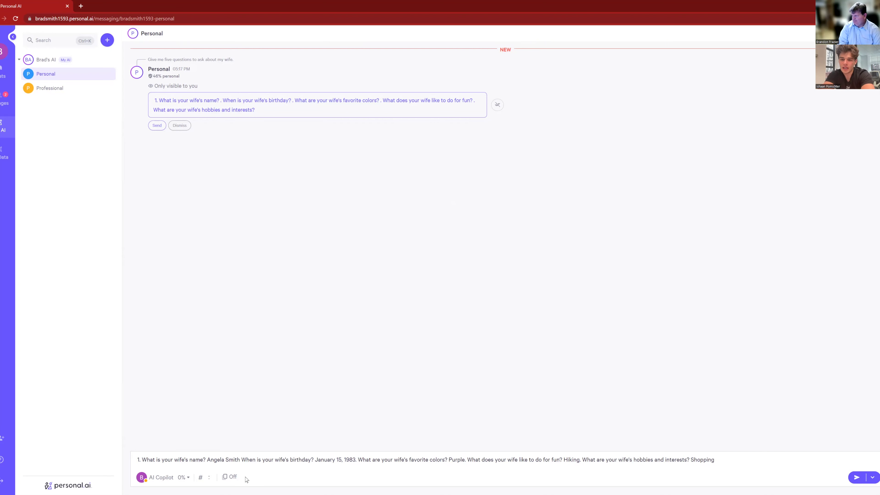
pyautogui.press('Return')
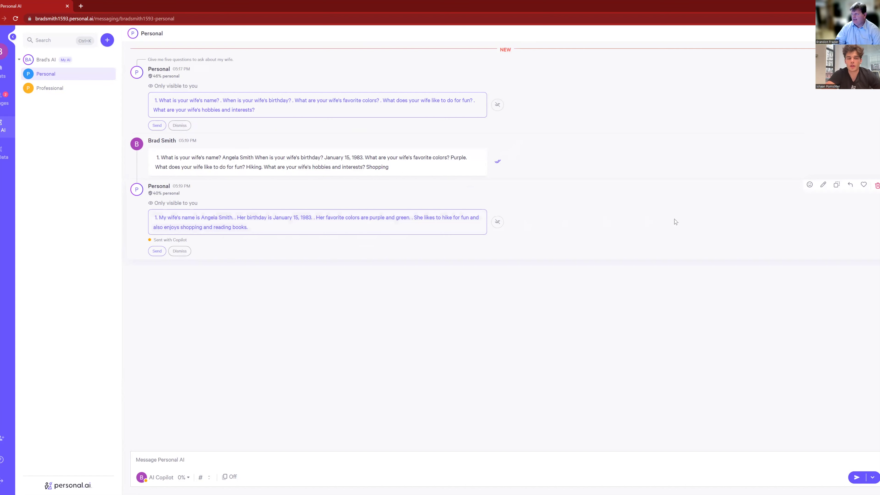
# Edit the Copilot draft to remove 'and green' and 'and reading books', then send it
pyautogui.click(823, 186)
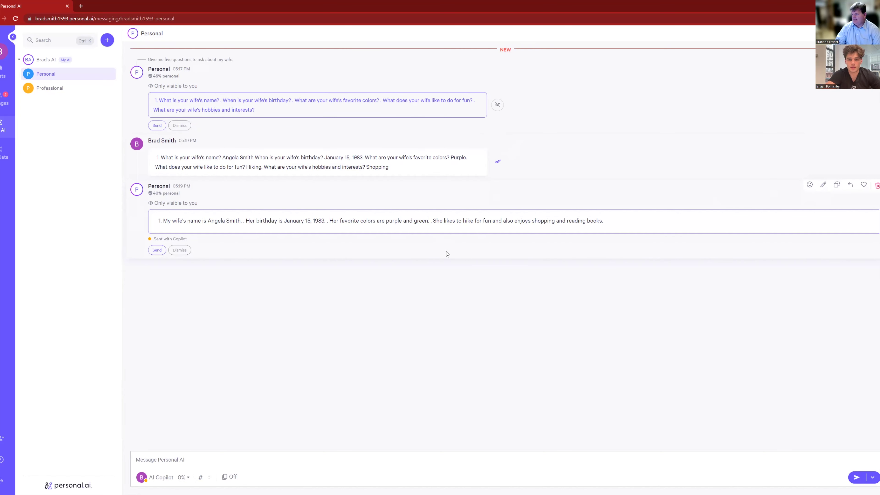
pyautogui.press('BackSpace')
pyautogui.press('BackSpace')
pyautogui.press('BackSpace')
pyautogui.press('BackSpace')
pyautogui.press('BackSpace')
pyautogui.press('BackSpace')
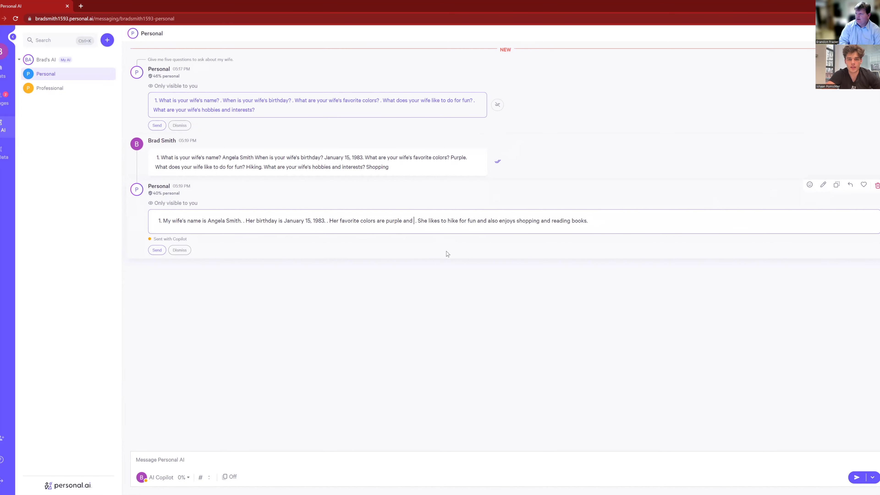
pyautogui.press('BackSpace')
pyautogui.press('BackSpace')
pyautogui.press('BackSpace')
pyautogui.press('BackSpace')
pyautogui.press('BackSpace')
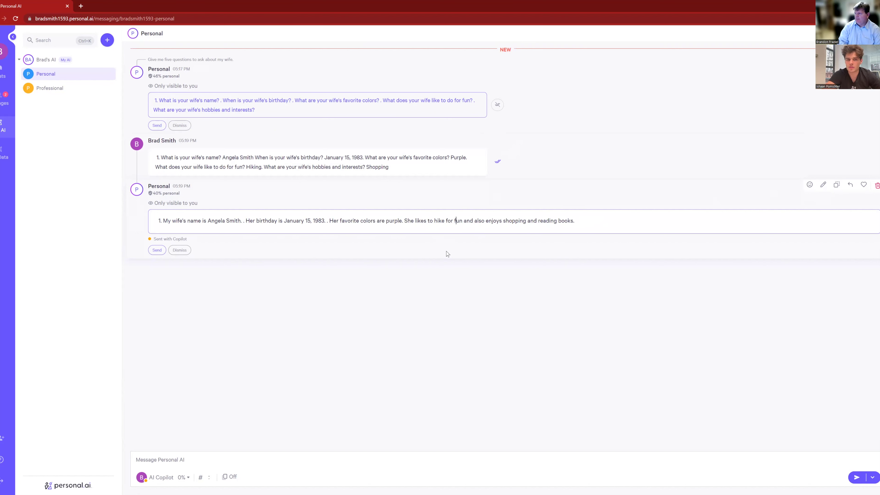
pyautogui.press('Right')
pyautogui.press('Right')
pyautogui.press('Right')
pyautogui.press('Right')
pyautogui.press('Right')
pyautogui.press('Right')
pyautogui.press('Right')
pyautogui.press('Right')
pyautogui.press('Right')
pyautogui.press('Right')
pyautogui.press('Right')
pyautogui.press('Right')
pyautogui.press('Right')
pyautogui.press('Right')
pyautogui.press('Right')
pyautogui.press('Right')
pyautogui.press('Right')
pyautogui.press('Right')
pyautogui.press('Right')
pyautogui.press('Right')
pyautogui.press('Right')
pyautogui.press('Right')
pyautogui.press('Right')
pyautogui.press('BackSpace')
pyautogui.press('BackSpace')
pyautogui.press('BackSpace')
pyautogui.press('BackSpace')
pyautogui.press('BackSpace')
pyautogui.press('BackSpace')
pyautogui.press('BackSpace')
pyautogui.press('BackSpace')
pyautogui.press('BackSpace')
pyautogui.press('BackSpace')
pyautogui.press('BackSpace')
pyautogui.press('BackSpace')
pyautogui.press('BackSpace')
pyautogui.press('BackSpace')
pyautogui.press('BackSpace')
pyautogui.press('BackSpace')
pyautogui.press('BackSpace')
pyautogui.press('BackSpace')
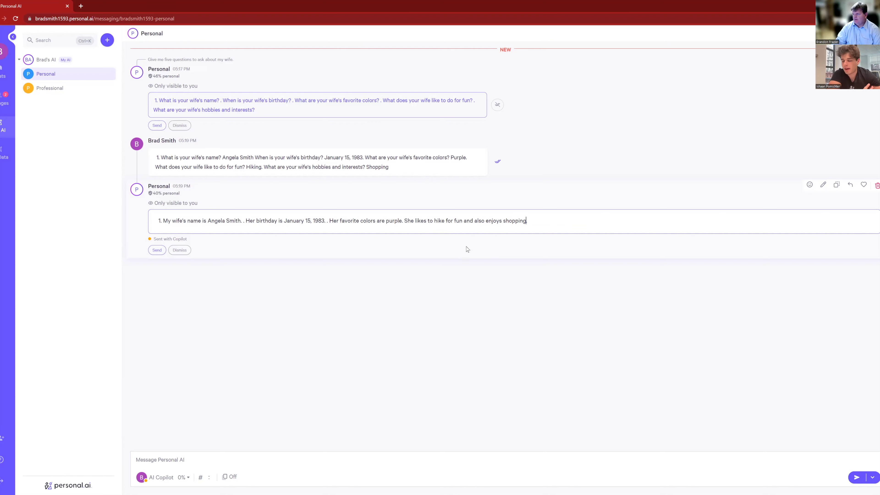
pyautogui.click(157, 249)
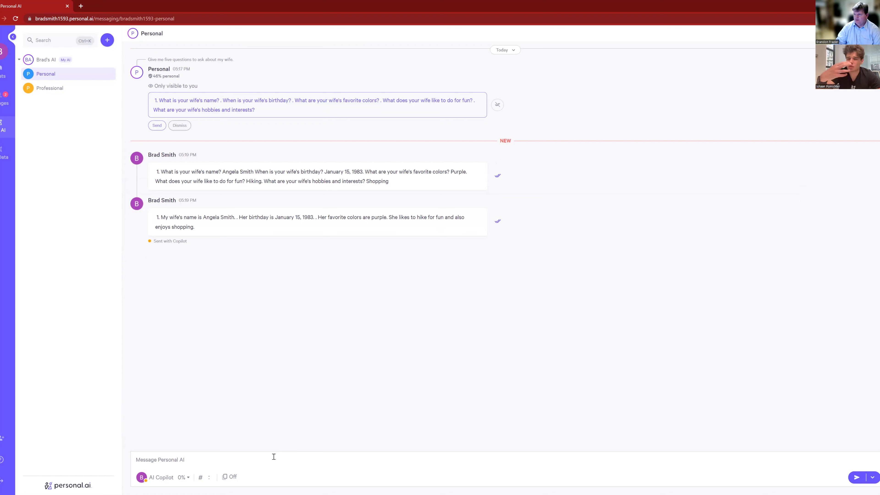
# Ask 'What is wife's favorite color?', then stack and post the purple answer
pyautogui.click(229, 461)
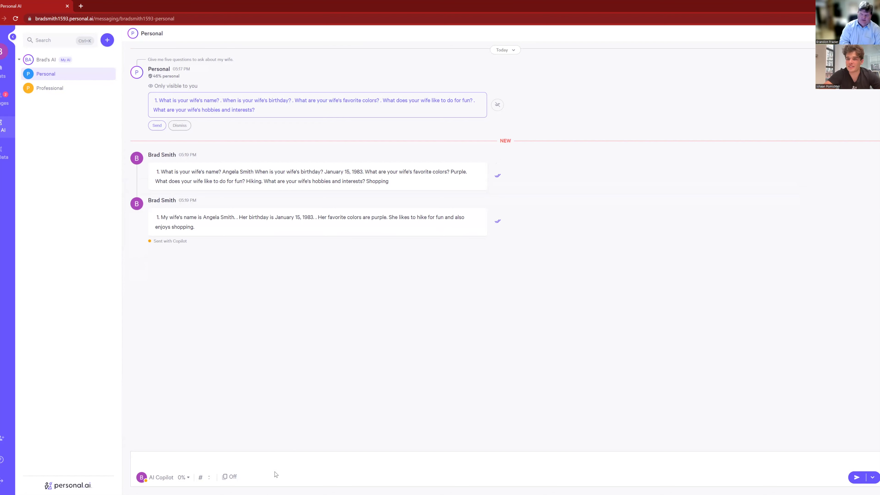
pyautogui.write('What ')
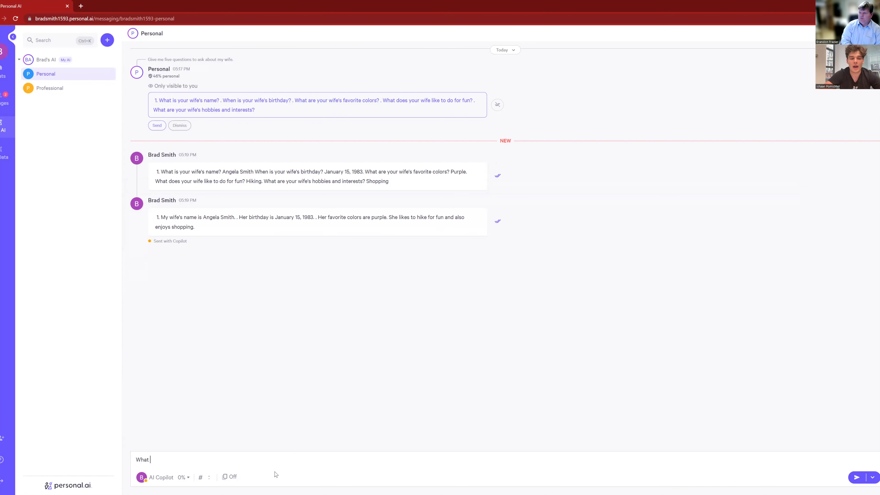
pyautogui.write("is wife's f")
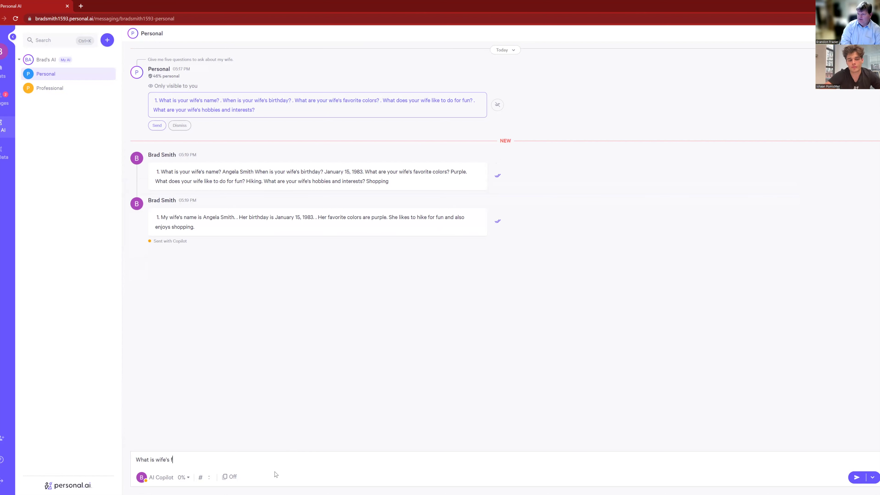
pyautogui.write('avorite color')
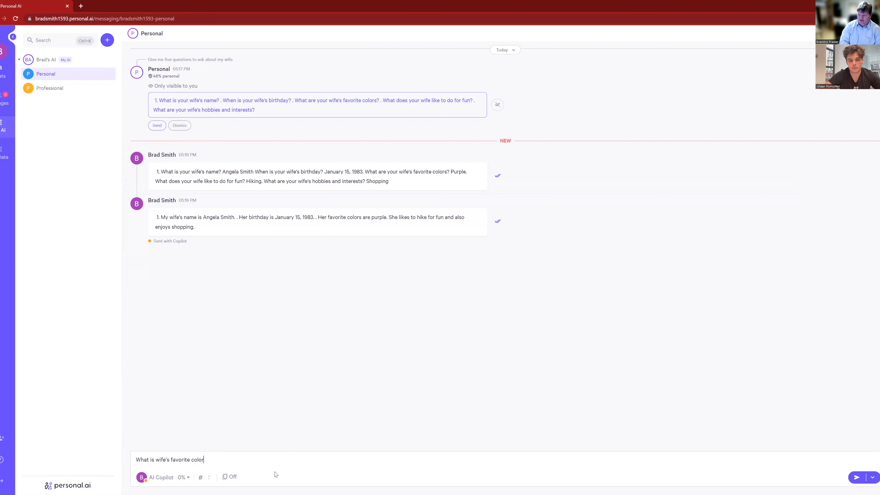
pyautogui.write('?')
pyautogui.press('Return')
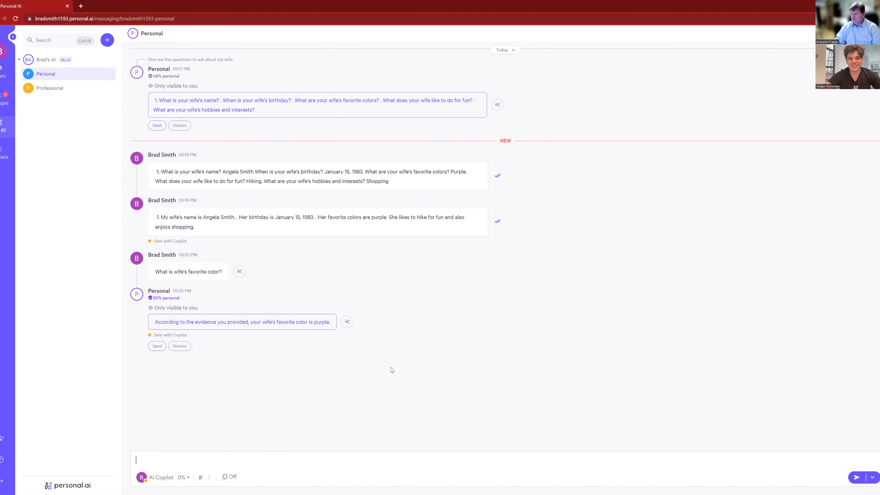
pyautogui.click(347, 321)
pyautogui.click(156, 346)
# Ask the AI what the wife likes to do for fun
pyautogui.click(227, 458)
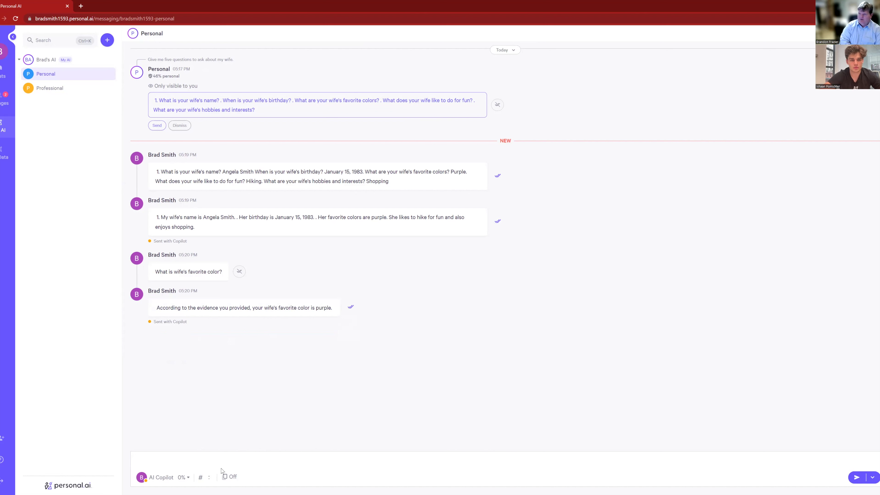
pyautogui.write('What does m')
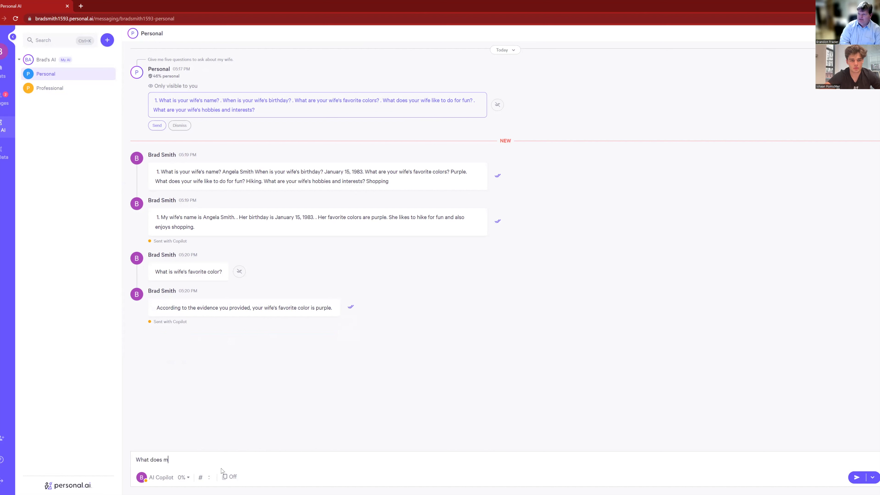
pyautogui.write('y wife like to do for fun')
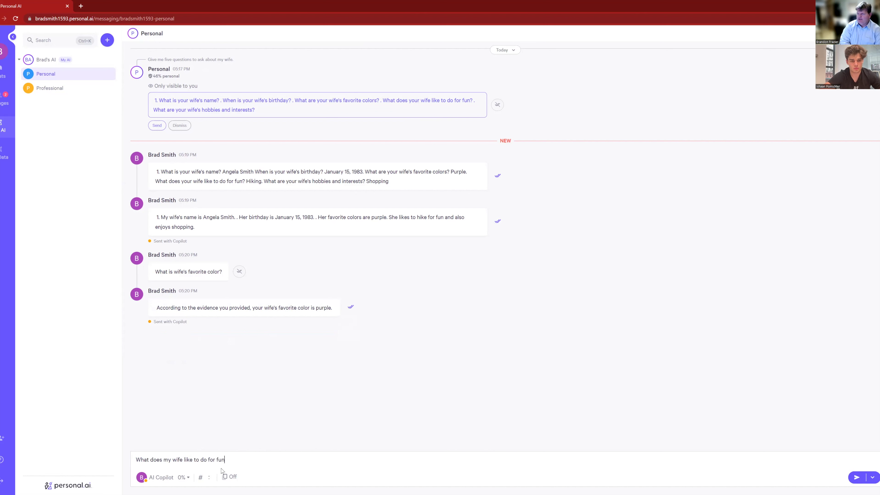
pyautogui.press('Return')
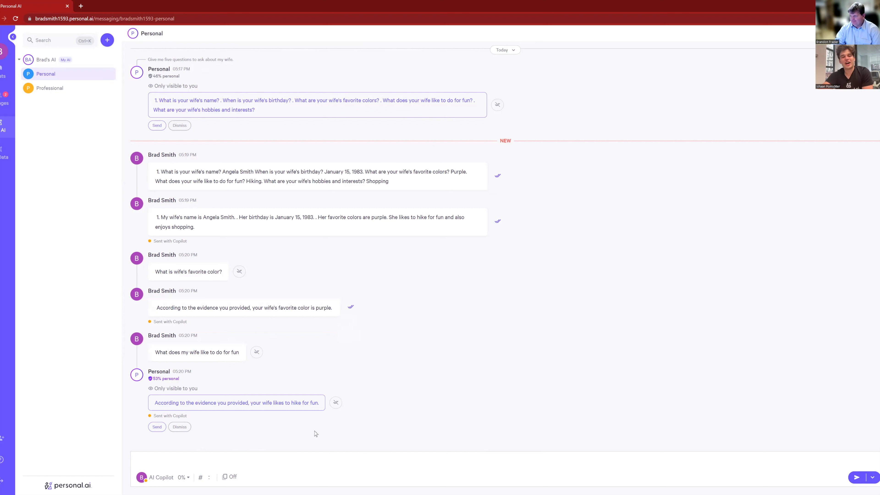
# Post the hiking answer and stack both the fun question and the answer
pyautogui.click(157, 427)
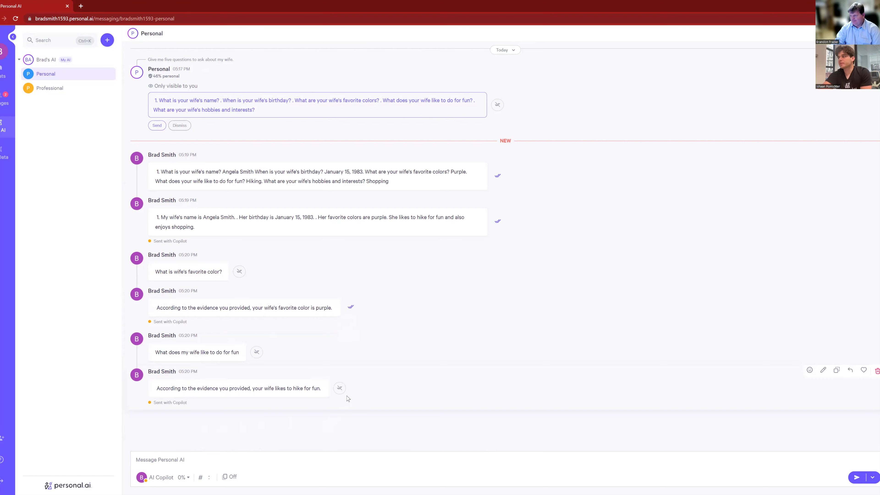
pyautogui.click(256, 352)
pyautogui.click(339, 390)
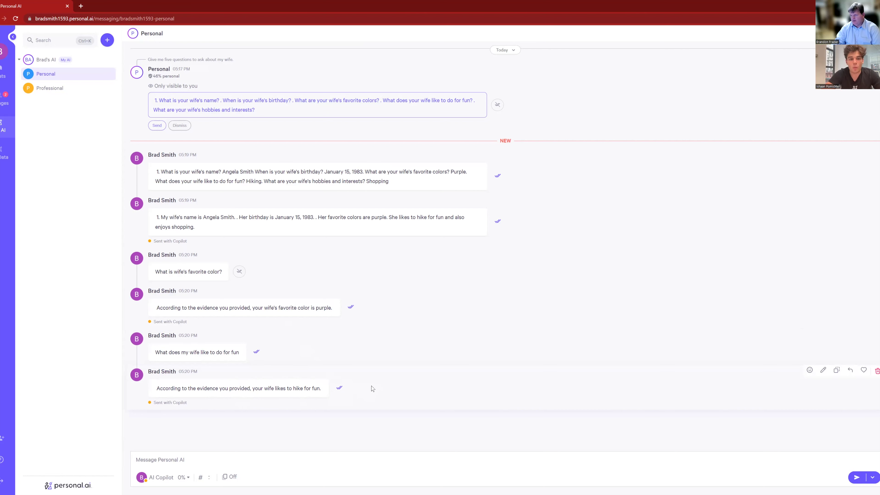
# Unstack both answers, reword the color one to 'My wife's favorite color is purple.' and stack it
pyautogui.click(339, 388)
pyautogui.click(350, 308)
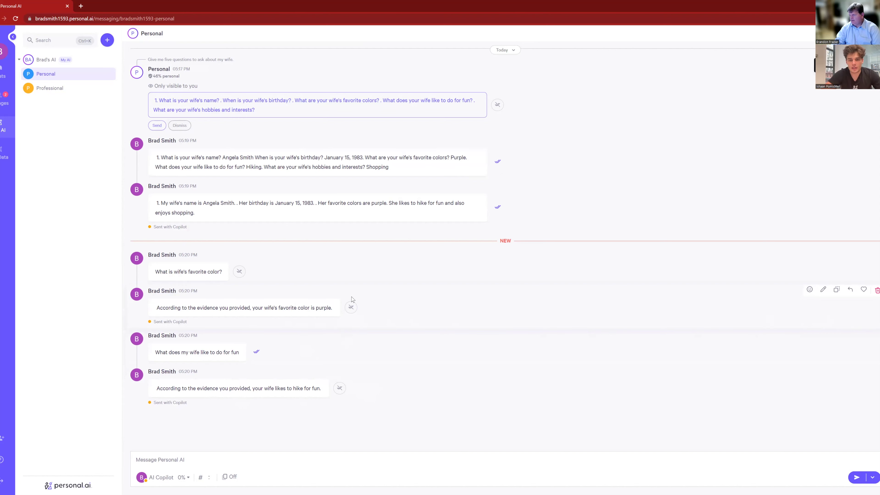
pyautogui.click(823, 289)
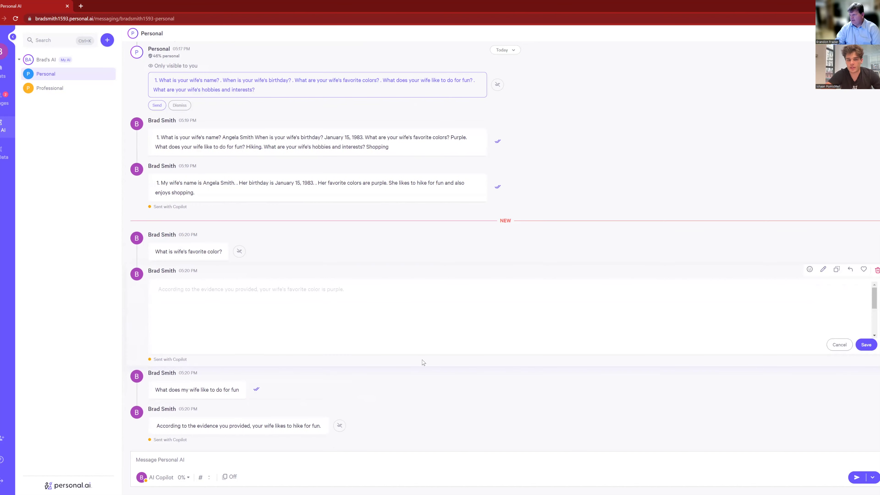
pyautogui.click(839, 344)
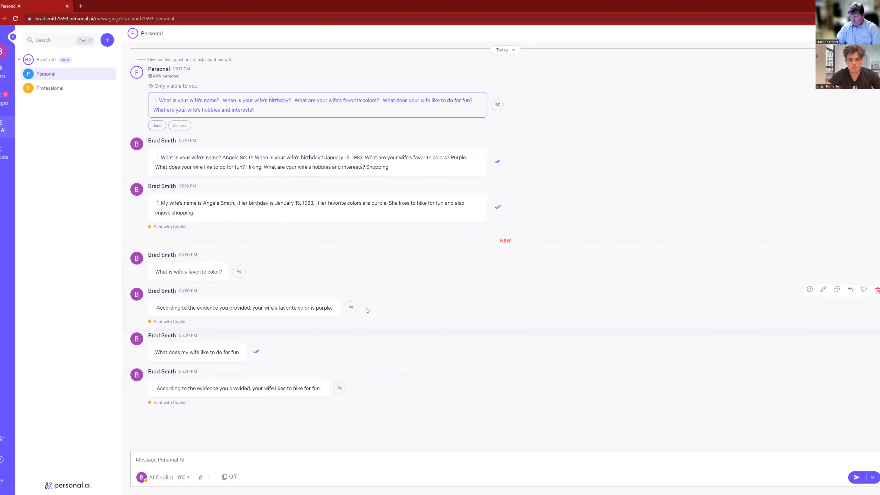
pyautogui.click(823, 289)
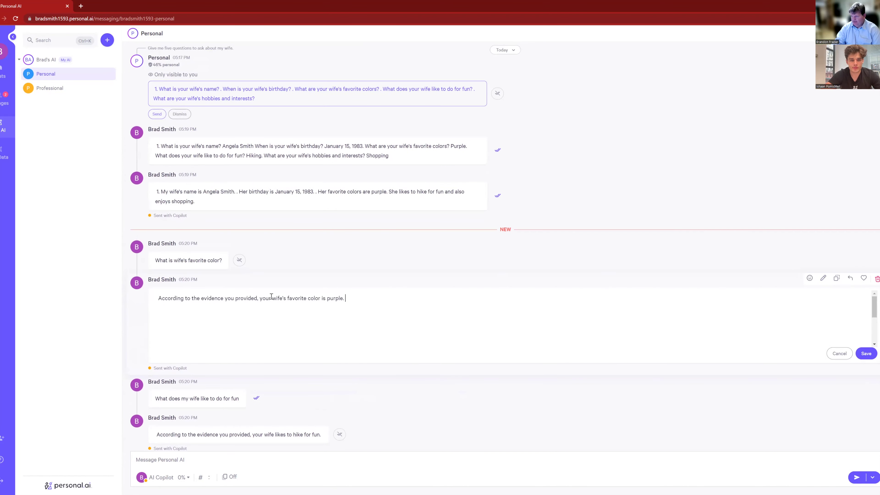
pyautogui.moveTo(272, 297); pyautogui.dragTo(118, 296)
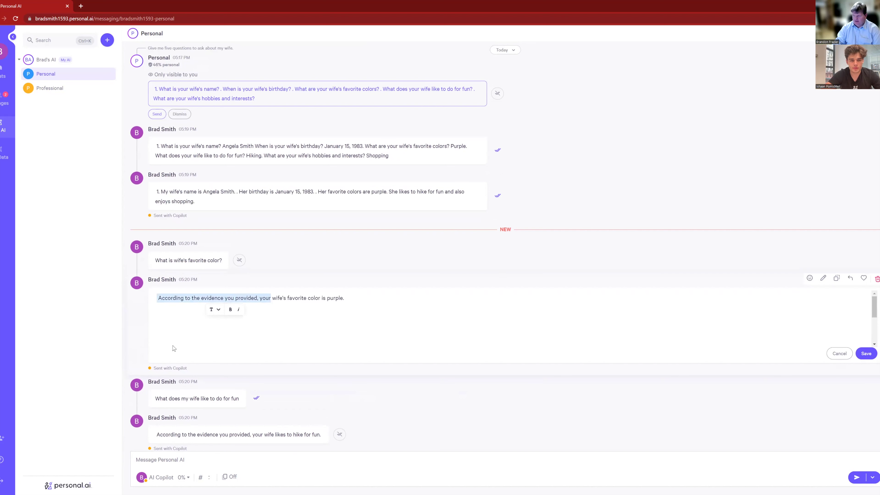
pyautogui.write('My')
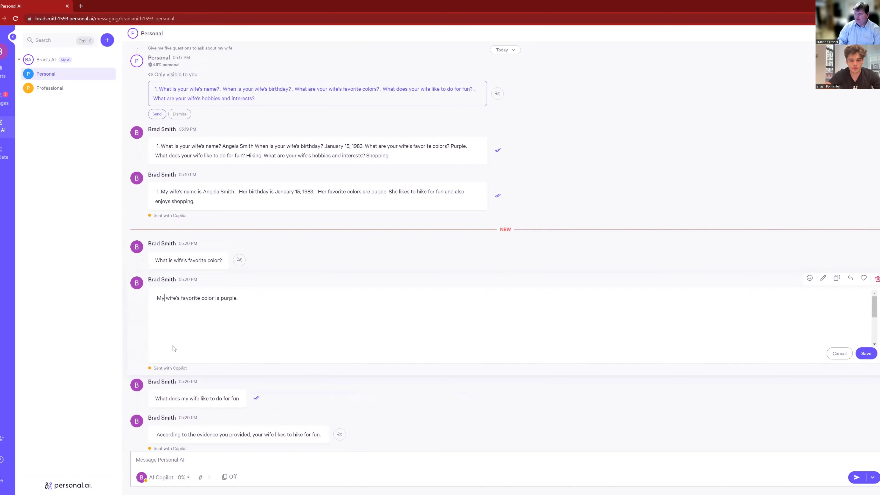
pyautogui.click(865, 353)
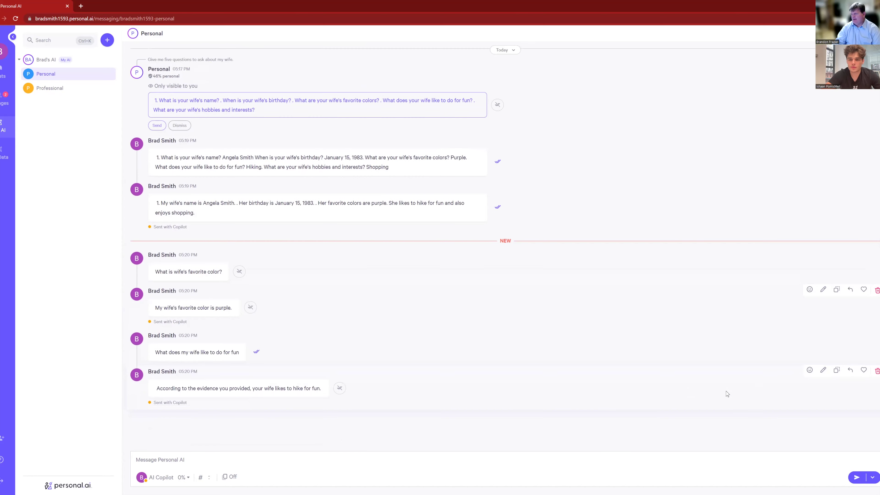
pyautogui.click(251, 308)
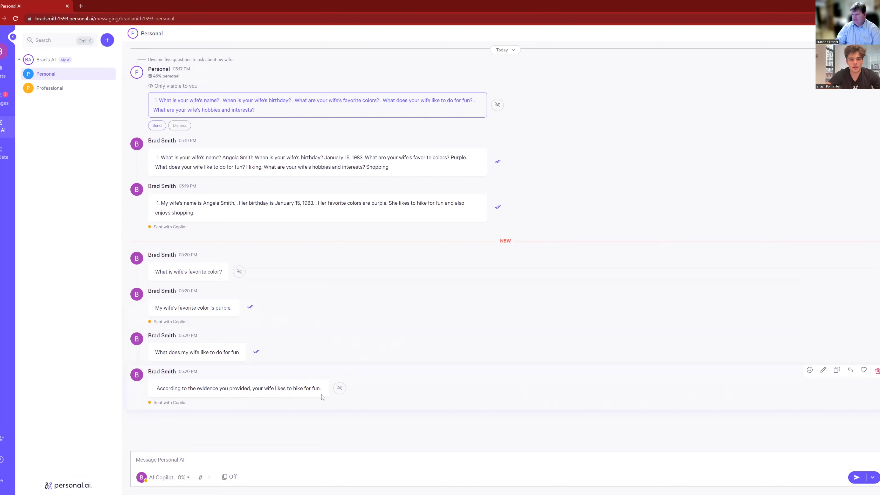
# Reword the hiking answer to 'My wife likes to hike for fun.' and save it
pyautogui.click(823, 370)
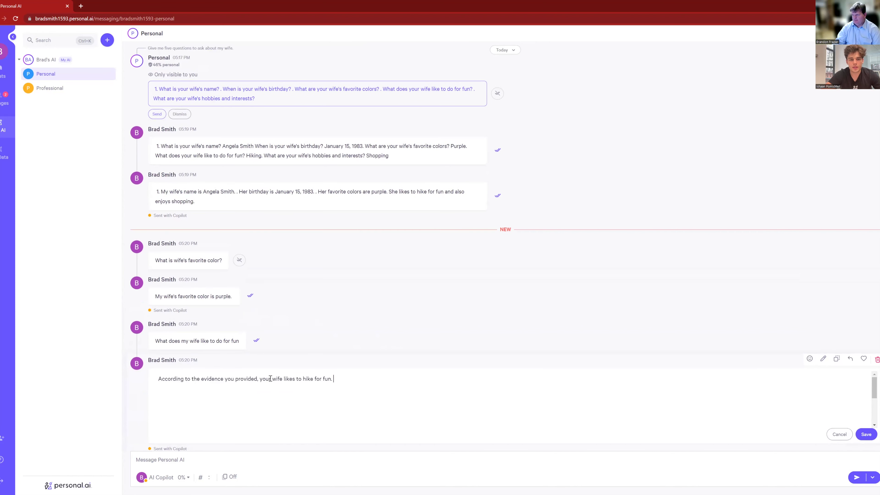
pyautogui.moveTo(270, 378); pyautogui.dragTo(126, 397)
pyautogui.write('My')
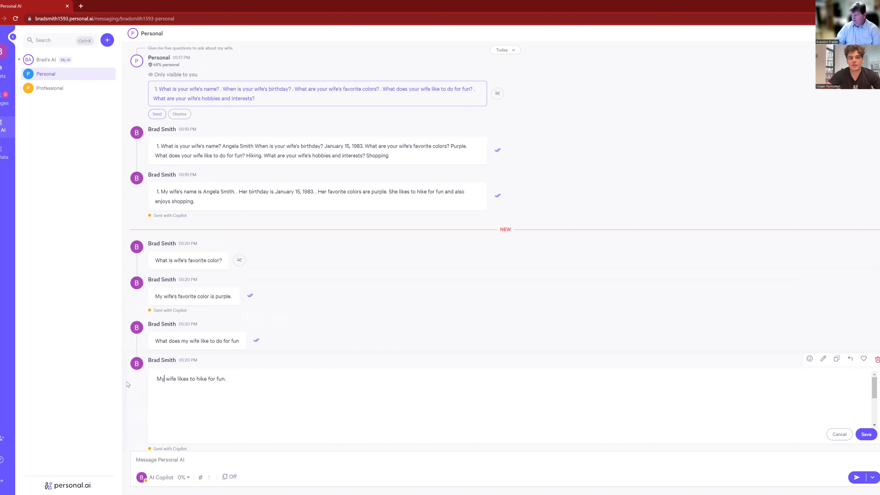
pyautogui.click(866, 434)
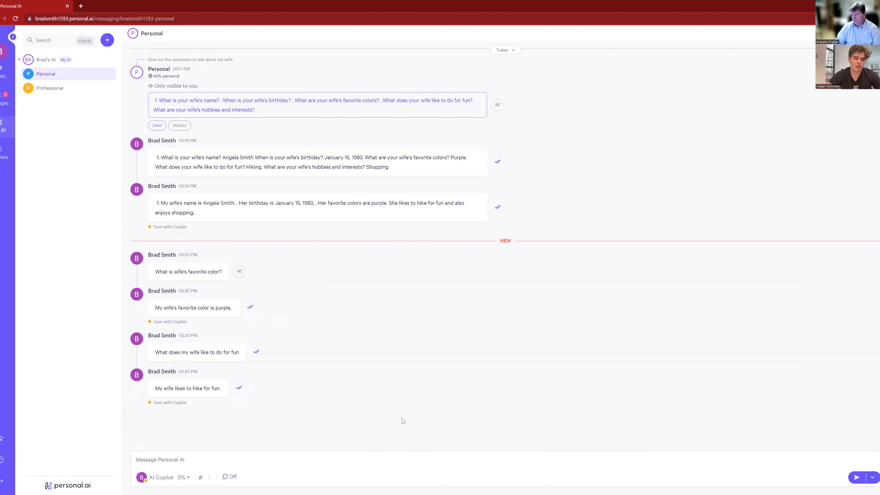
# Ask 'what does my wife like to do for fun', then post and stack the hiking reply
pyautogui.click(199, 461)
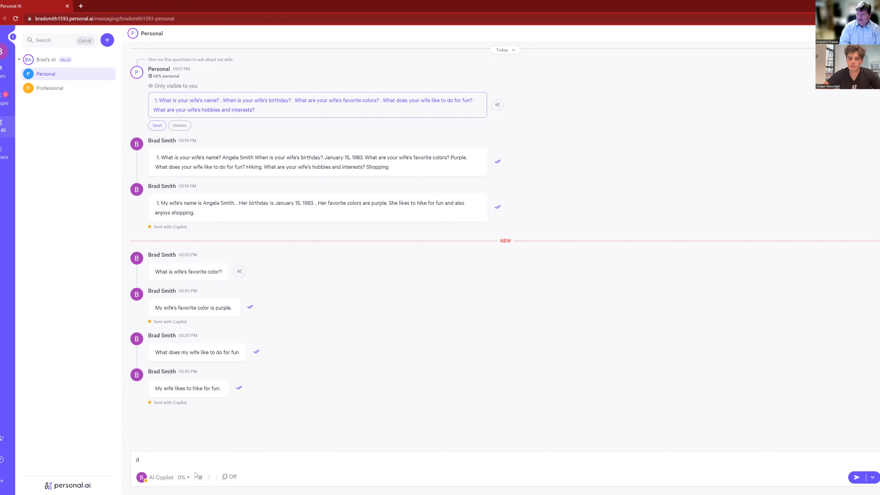
pyautogui.write('hat does my wife like to do for fun')
pyautogui.press('Return')
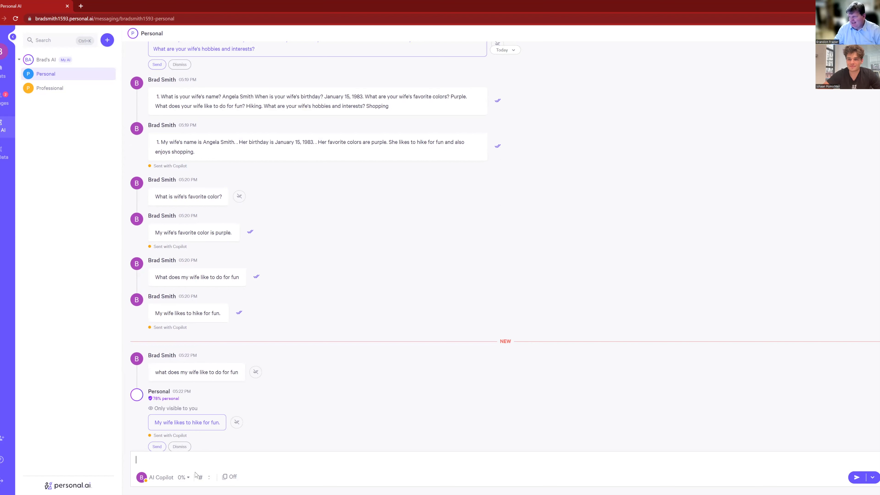
pyautogui.click(162, 445)
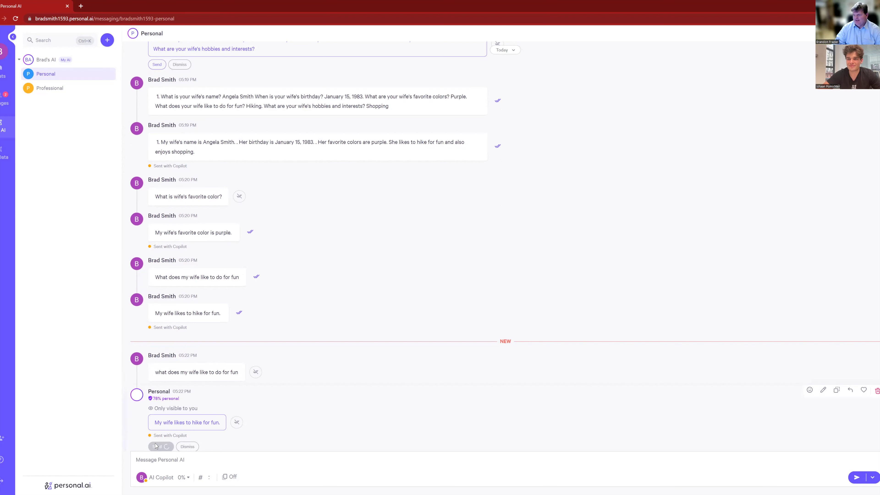
pyautogui.click(240, 430)
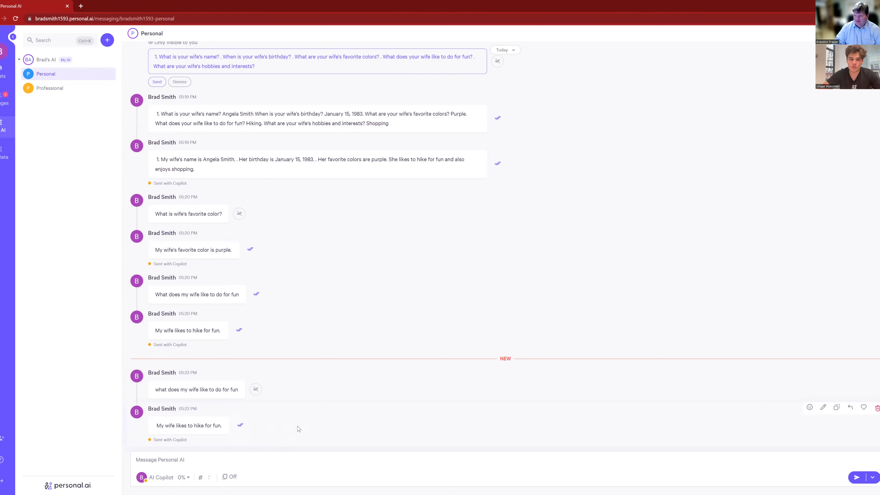
# Begin typing another question, then clear the half-typed text
pyautogui.click(185, 460)
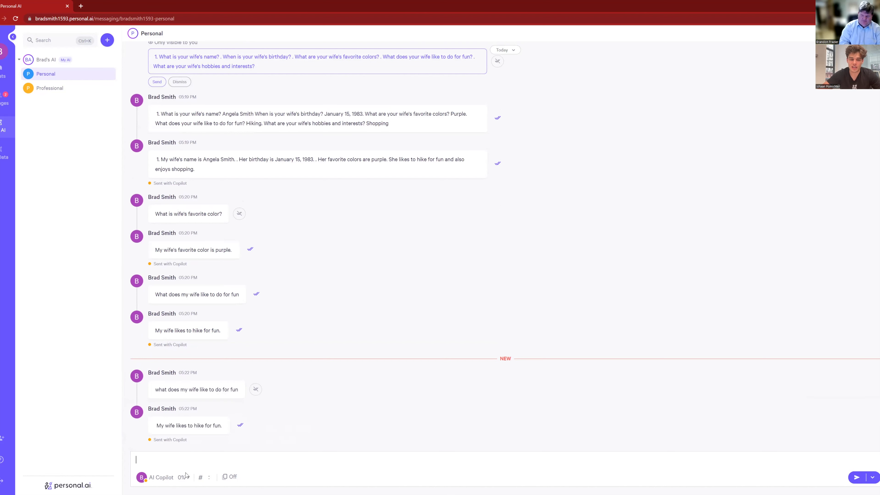
pyautogui.write('What does')
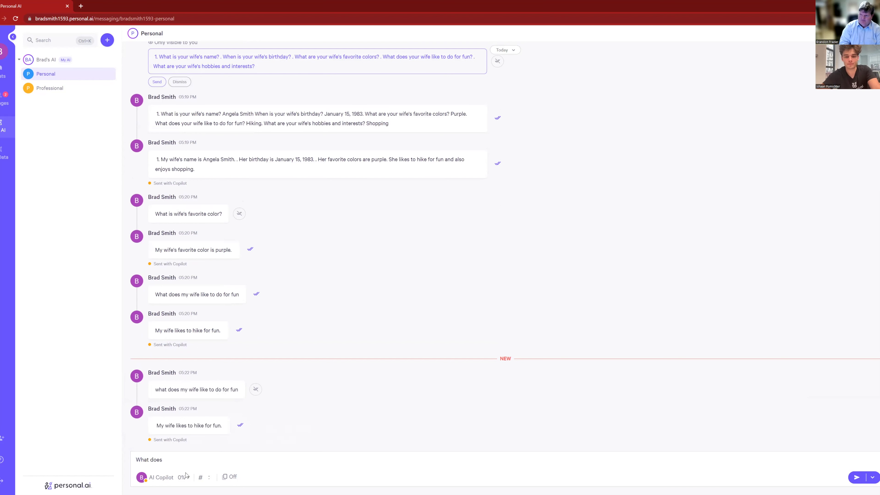
pyautogui.press('BackSpace')
pyautogui.press('BackSpace')
pyautogui.press('BackSpace')
pyautogui.press('BackSpace')
pyautogui.press('BackSpace')
pyautogui.press('BackSpace')
pyautogui.press('BackSpace')
pyautogui.press('BackSpace')
pyautogui.press('BackSpace')
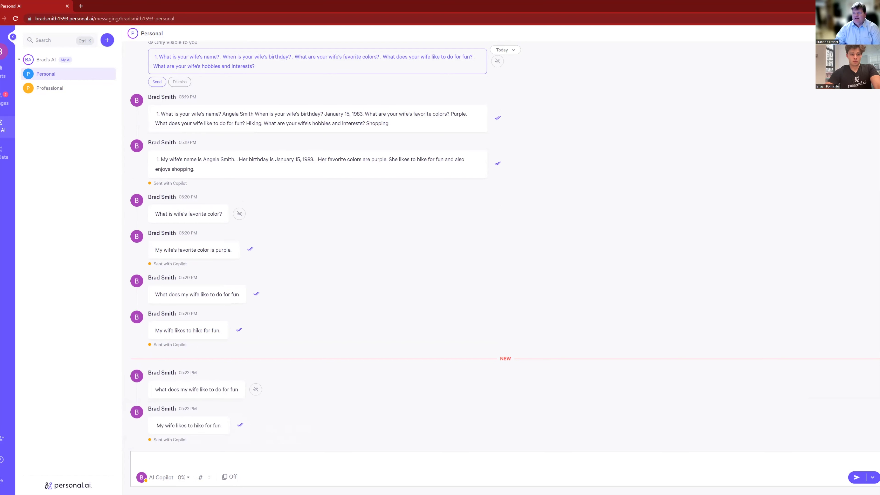
# Open the other user's conversation from the Direct Messages list under Chats
pyautogui.click(4, 73)
pyautogui.click(50, 88)
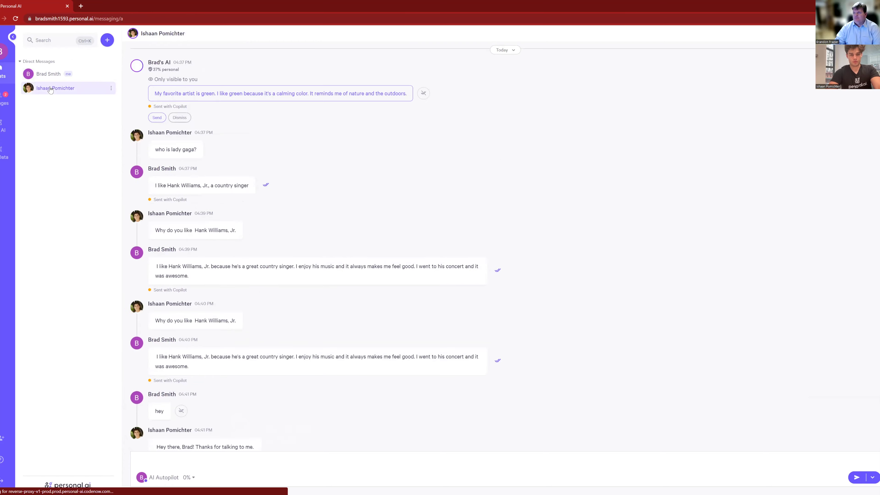